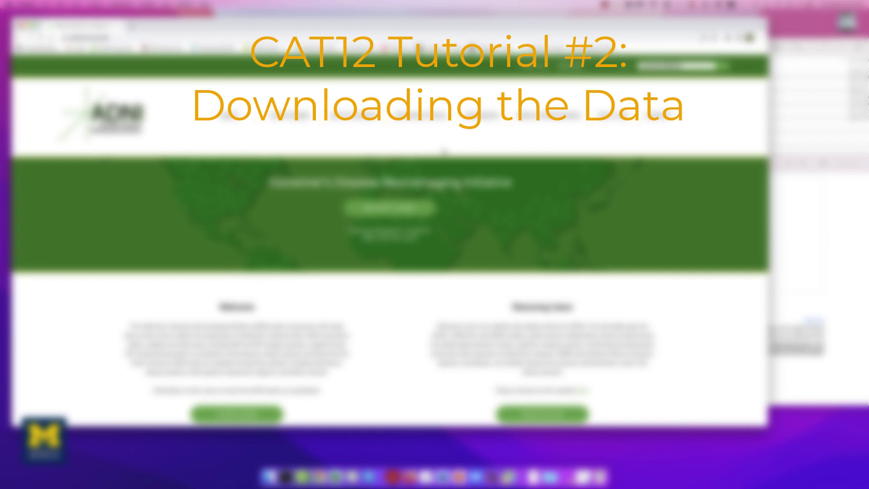
- Open the ADNI Data Inventory page and scroll through its Assessment and Biospecimen dataset table
{"action": "mouse_move", "coordinate": [362, 118]}
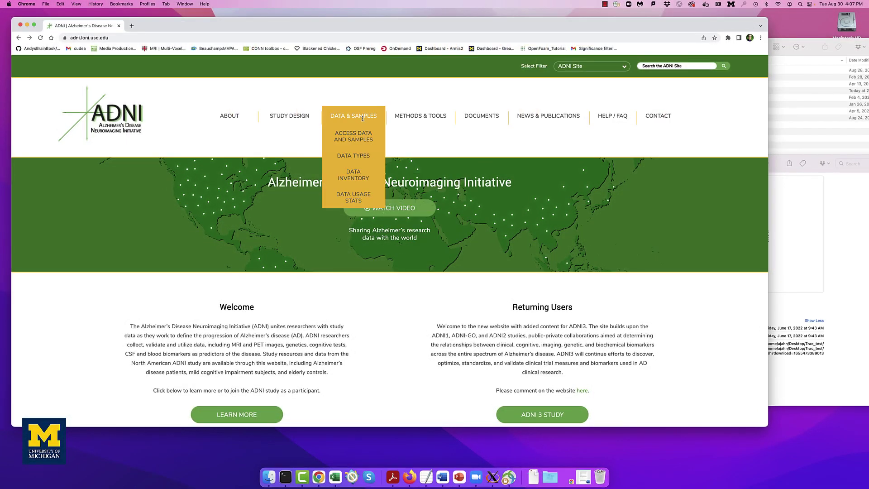
{"action": "left_click", "coordinate": [360, 181]}
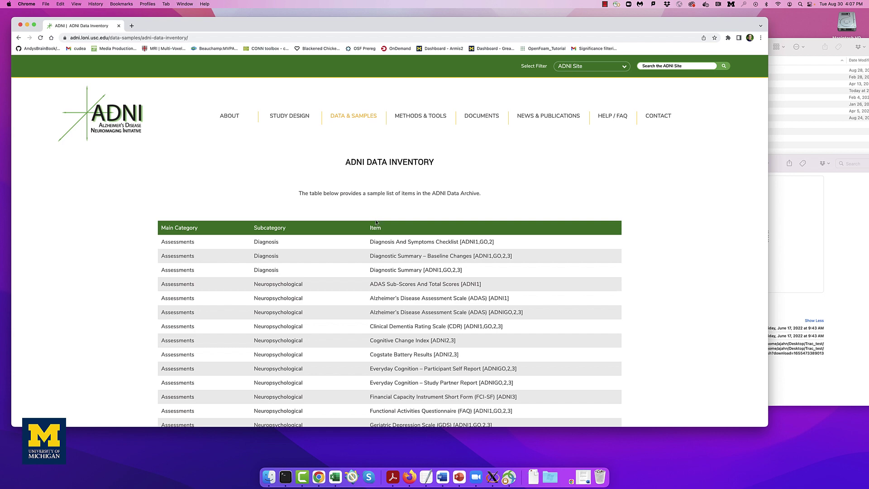
{"action": "scroll", "coordinate": [375, 222], "scroll_direction": "down", "scroll_amount": 5}
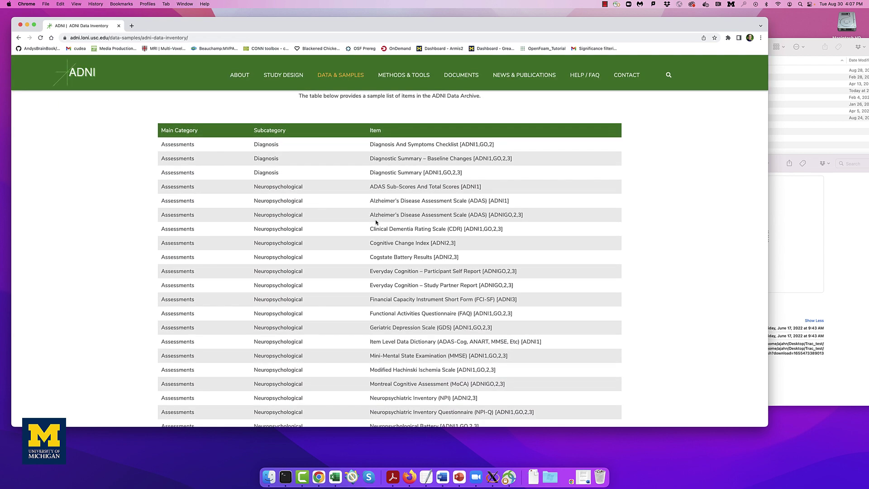
{"action": "scroll", "coordinate": [375, 222], "scroll_direction": "down", "scroll_amount": 6}
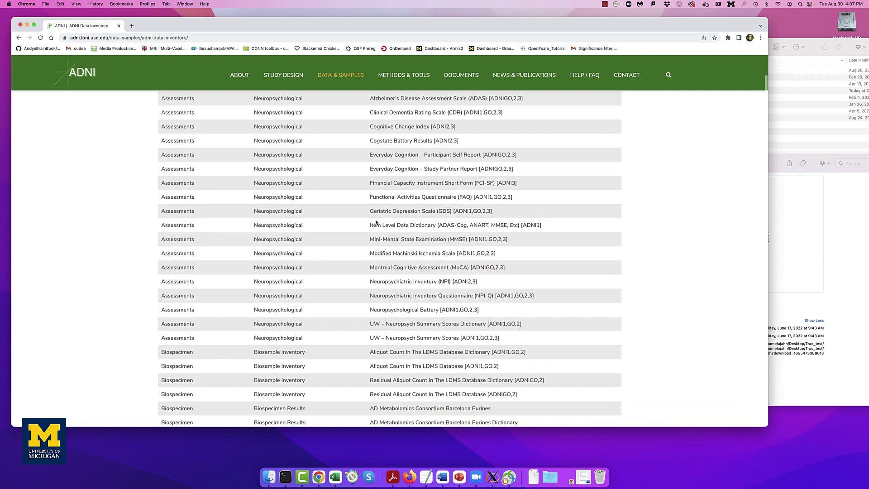
{"action": "scroll", "coordinate": [376, 221], "scroll_direction": "down", "scroll_amount": 3}
{"action": "scroll", "coordinate": [375, 221], "scroll_direction": "down", "scroll_amount": 2}
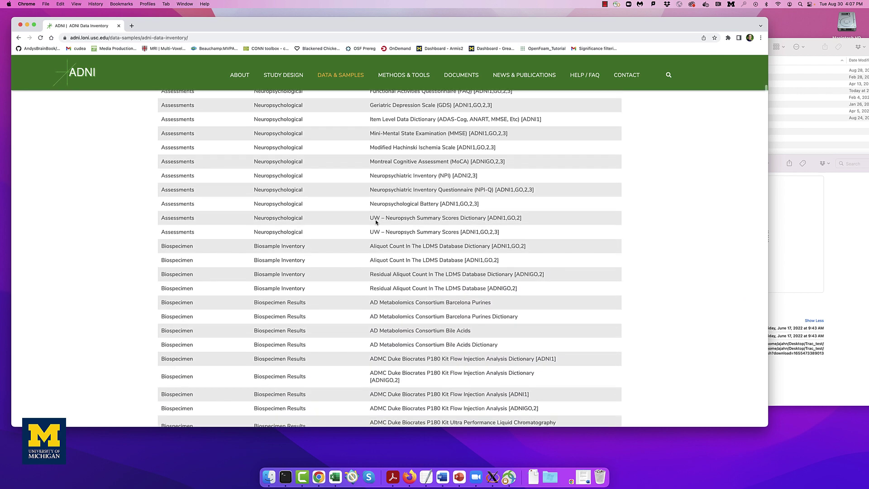
{"action": "scroll", "coordinate": [375, 221], "scroll_direction": "down", "scroll_amount": 5}
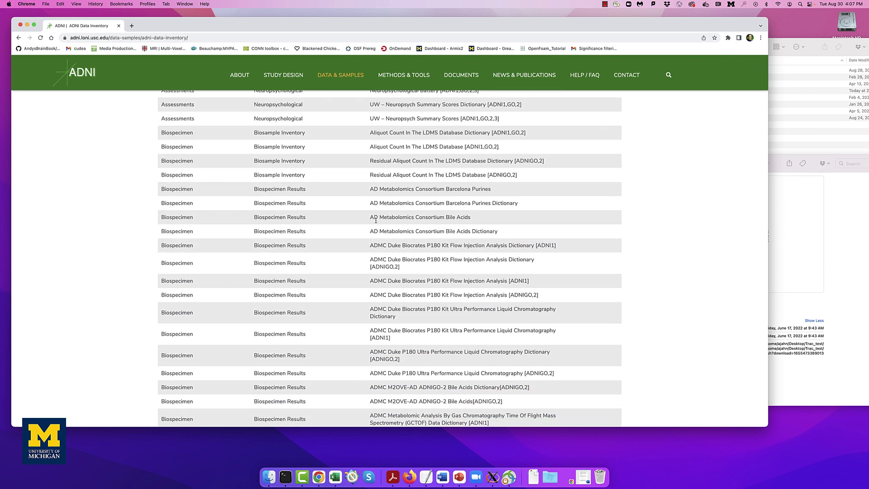
{"action": "scroll", "coordinate": [376, 220], "scroll_direction": "down", "scroll_amount": 2}
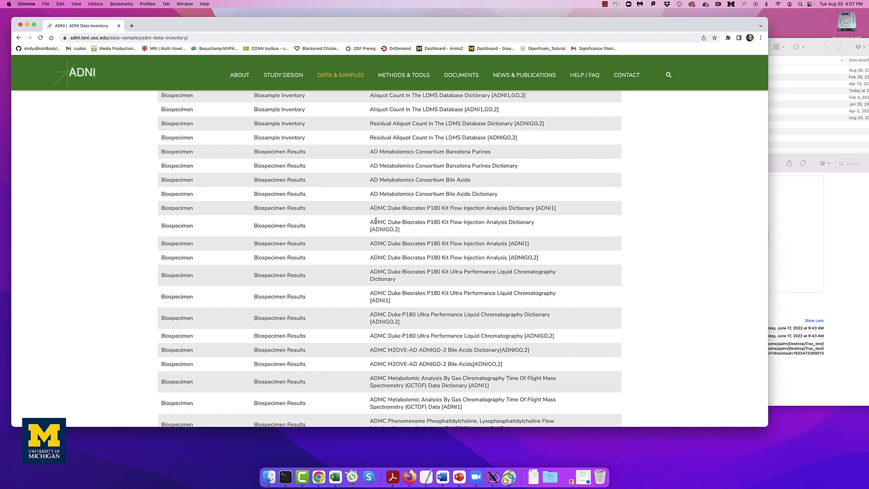
{"action": "scroll", "coordinate": [375, 221], "scroll_direction": "down", "scroll_amount": 6}
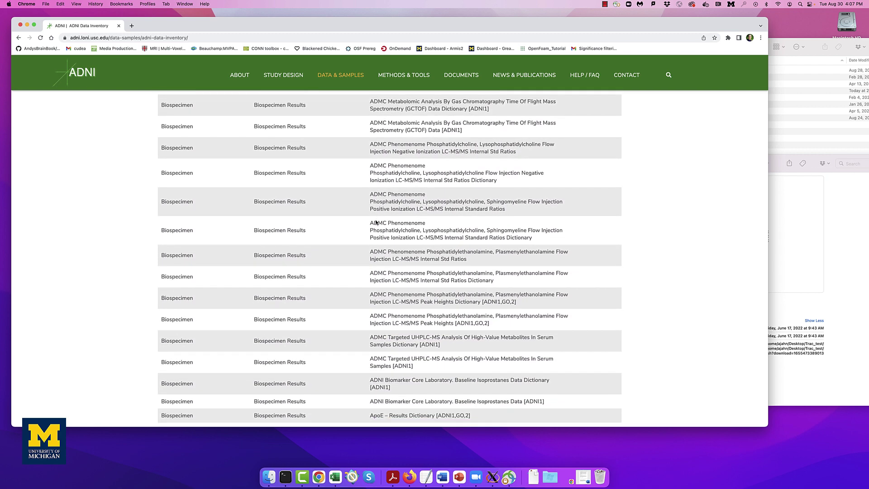
{"action": "scroll", "coordinate": [376, 222], "scroll_direction": "down", "scroll_amount": 4}
{"action": "left_click_drag", "start_coordinate": [471, 299], "coordinate": [366, 301]}
{"action": "left_click", "coordinate": [365, 301]}
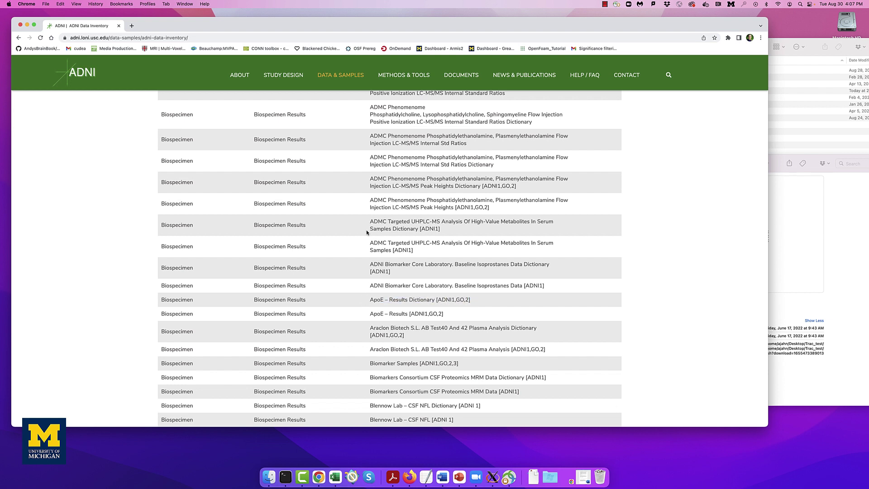
{"action": "mouse_move", "coordinate": [338, 68]}
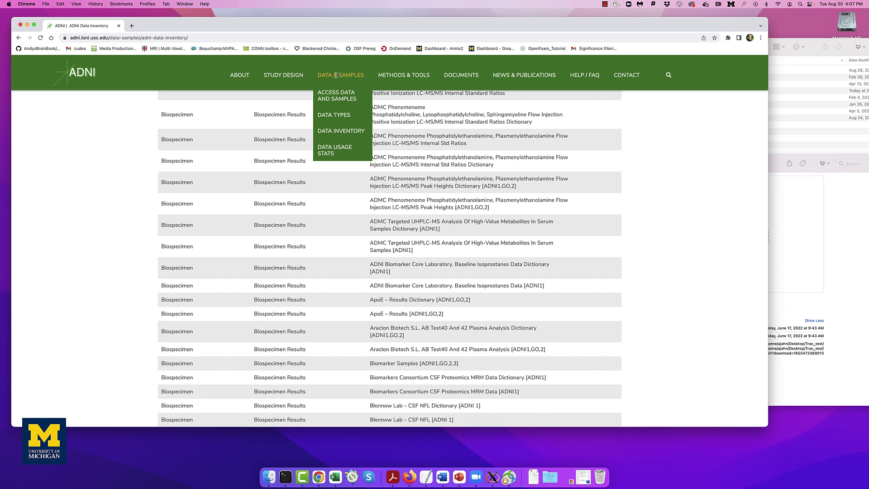
- From Access Data and Samples, follow the Data Application link and choose Apply for ADNI Data
{"action": "left_click", "coordinate": [337, 96]}
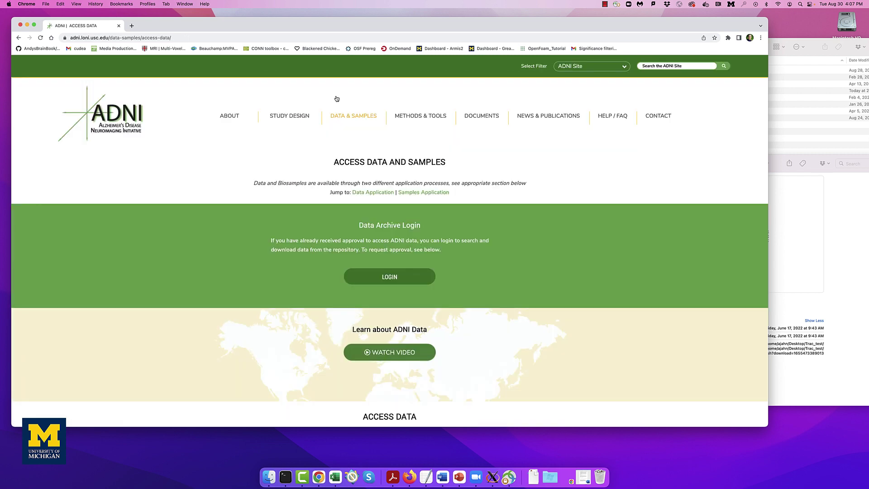
{"action": "left_click", "coordinate": [391, 193]}
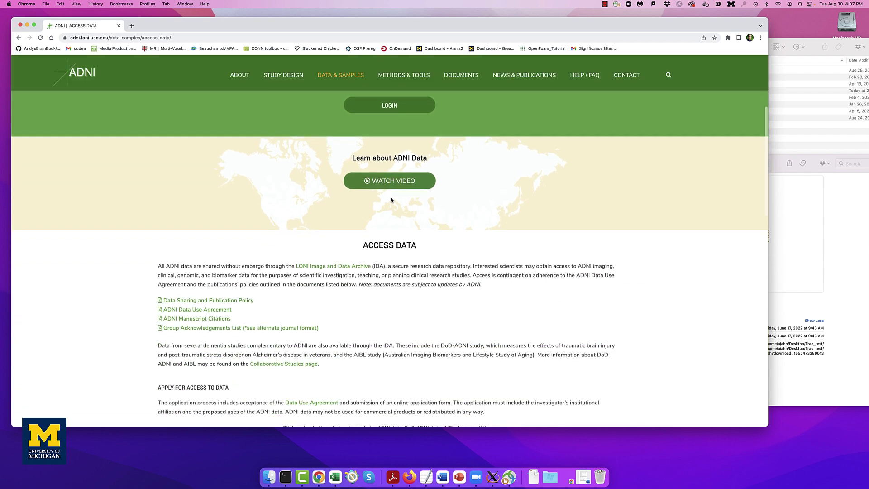
{"action": "scroll", "coordinate": [391, 198], "scroll_direction": "down", "scroll_amount": 3}
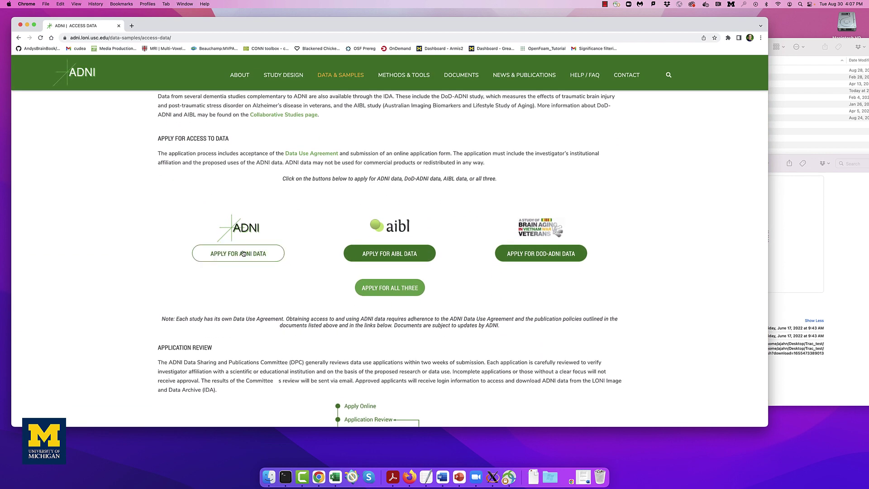
{"action": "left_click", "coordinate": [243, 253]}
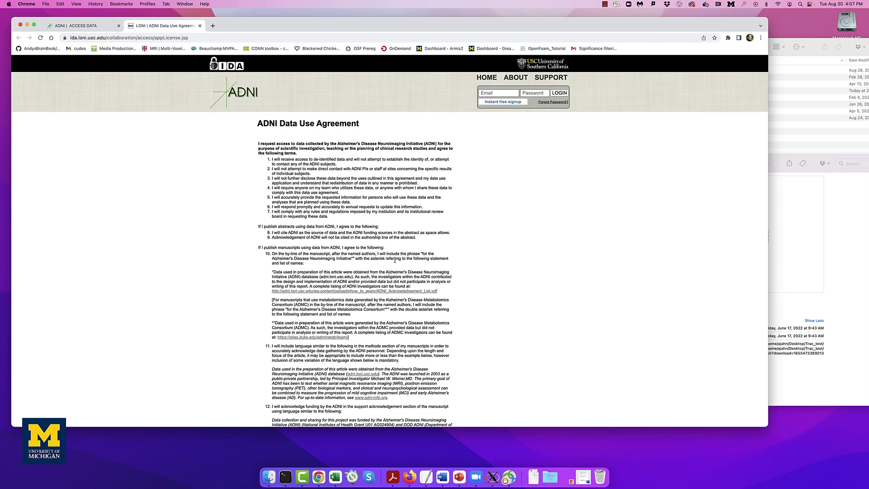
- Accept the ADNI Data Use Agreement with I Agree and submit it
{"action": "scroll", "coordinate": [395, 261], "scroll_direction": "down", "scroll_amount": 10}
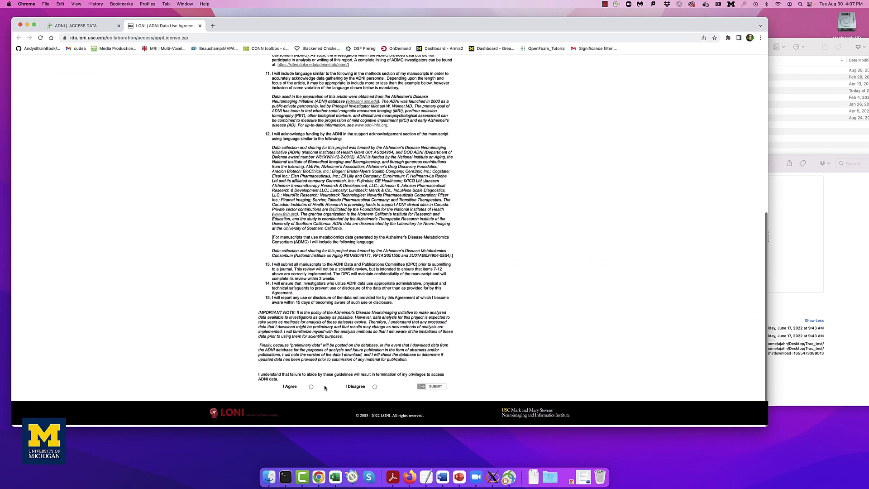
{"action": "left_click", "coordinate": [311, 388]}
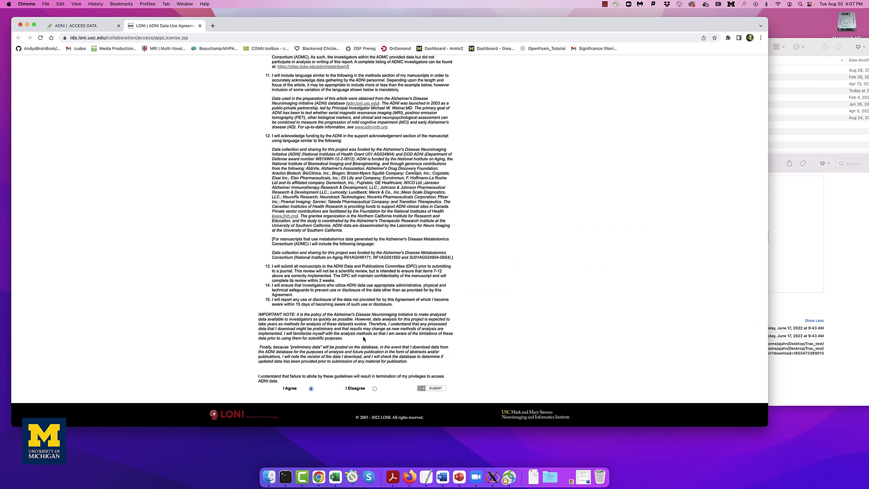
{"action": "left_click", "coordinate": [432, 389]}
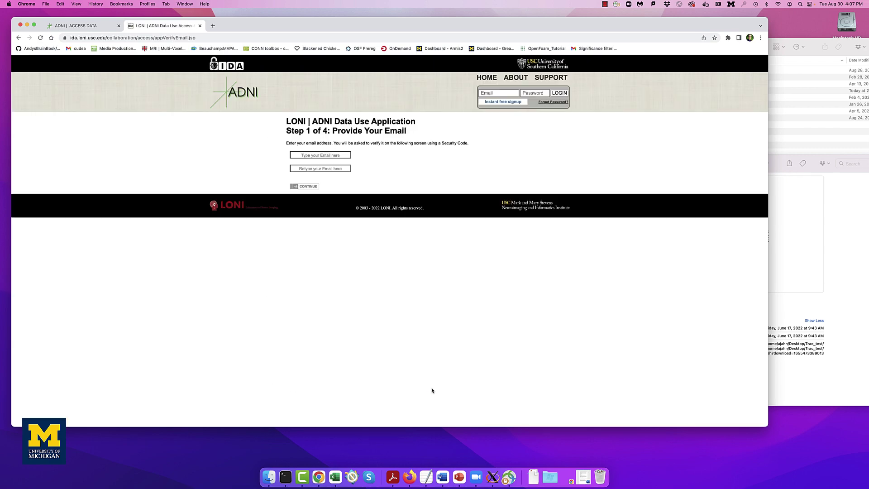
- Enter and confirm the account e-mail, then verify it with the e-mailed security code
{"action": "left_click", "coordinate": [310, 154]}
{"action": "key", "text": "Tab"}
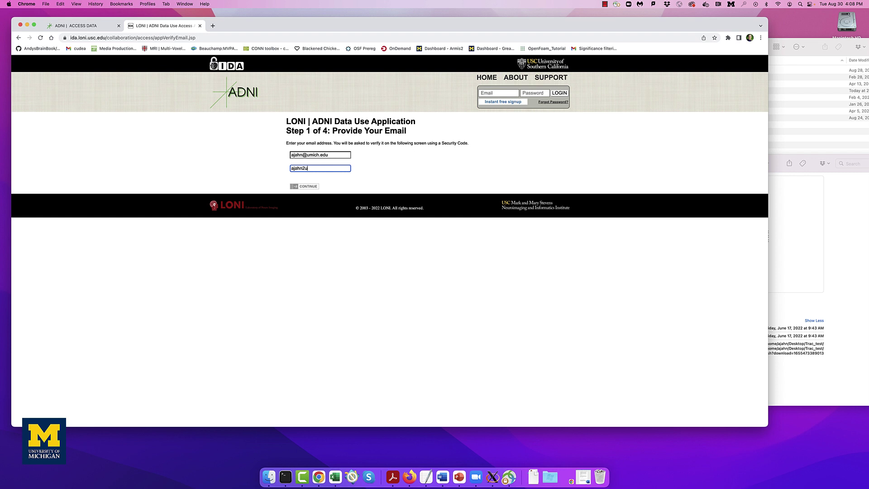
{"action": "left_click", "coordinate": [311, 187]}
{"action": "left_click", "coordinate": [311, 168]}
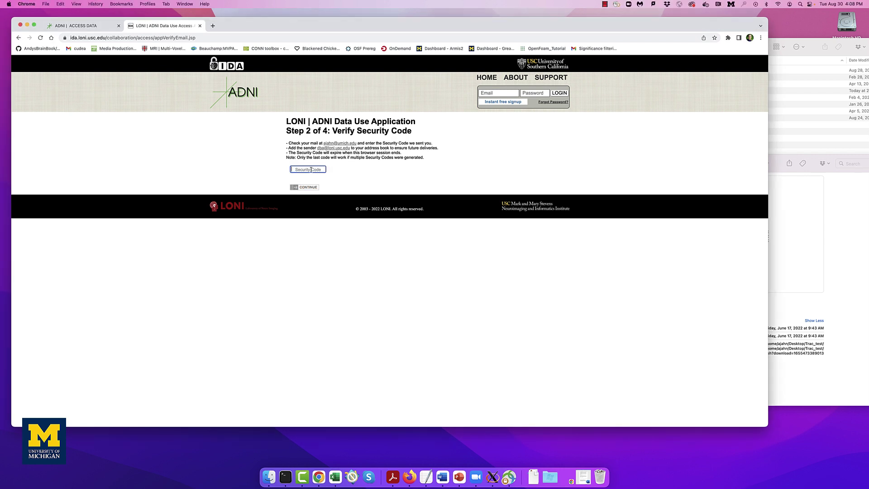
{"action": "left_click", "coordinate": [308, 187]}
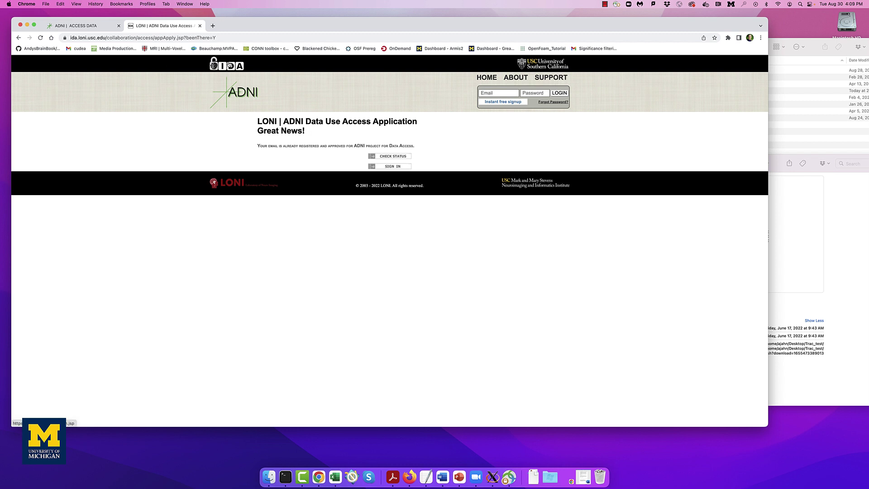
- From the IDA home page, log in with the saved account e-mail and password
{"action": "left_click", "coordinate": [229, 65]}
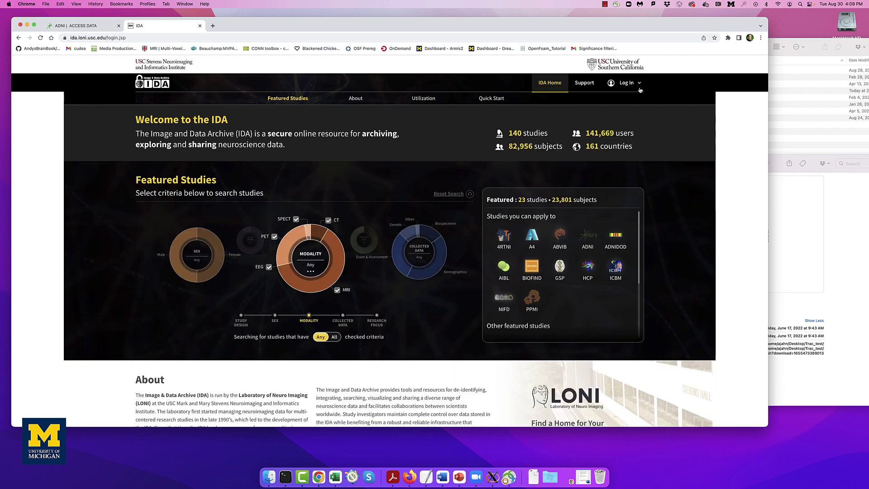
{"action": "left_click", "coordinate": [623, 85]}
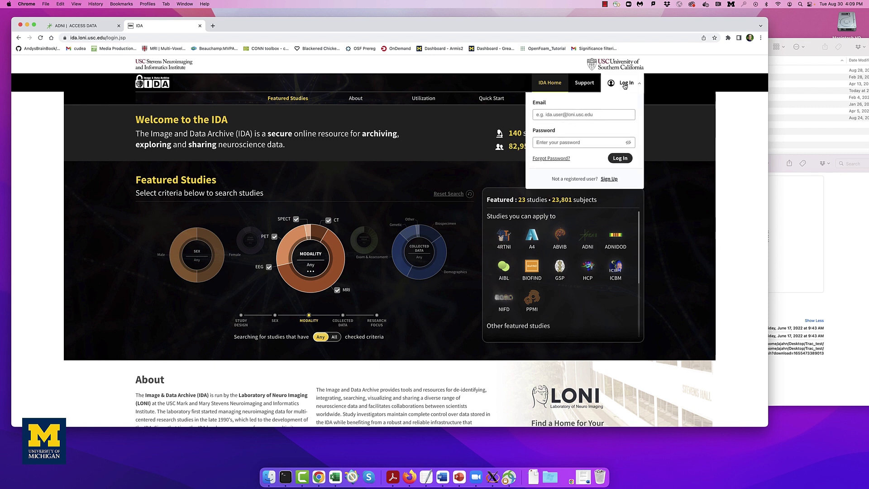
{"action": "left_click", "coordinate": [589, 114]}
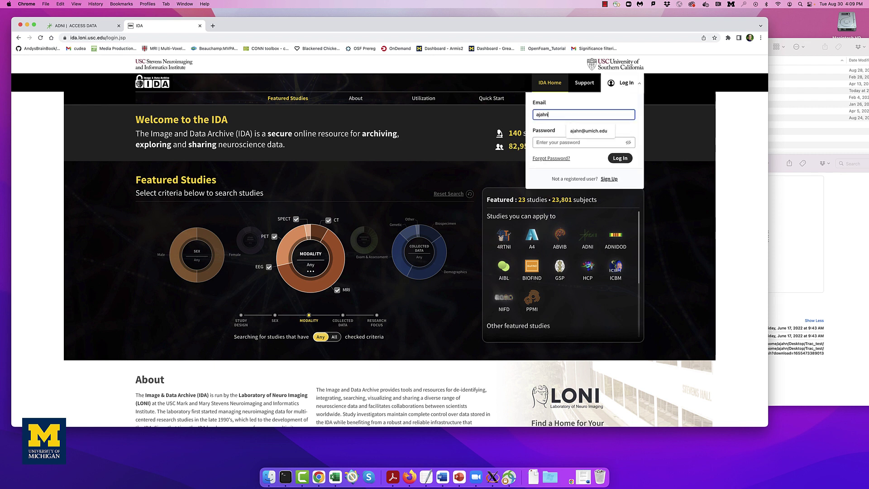
{"action": "key", "text": "Down"}
{"action": "key", "text": "Tab"}
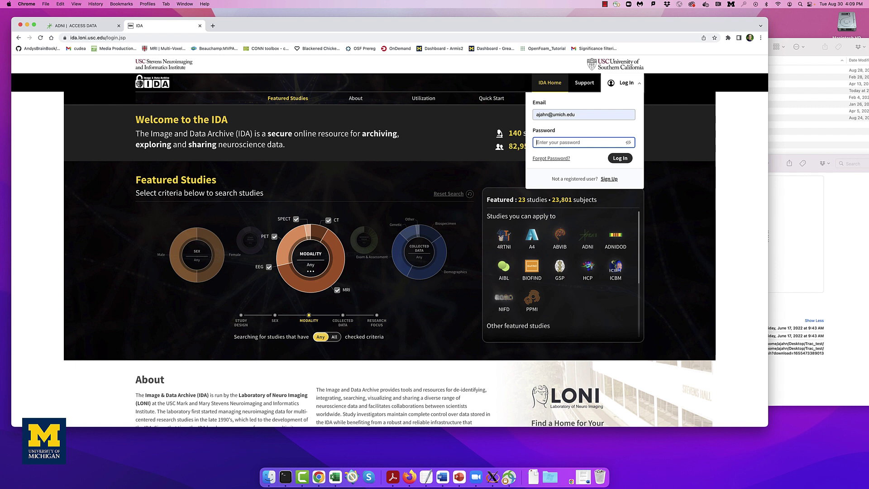
{"action": "key", "text": "Return"}
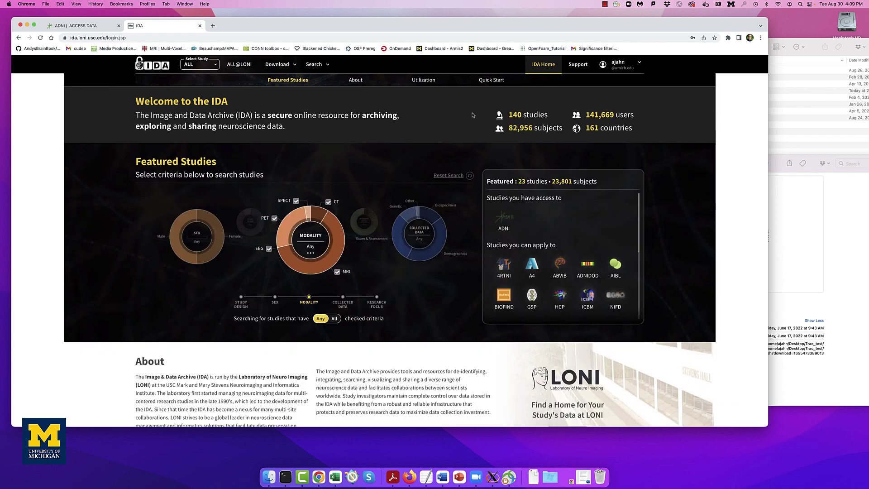
- Check the account details page, then open the ADNI project overview from Projects
{"action": "left_click", "coordinate": [626, 67]}
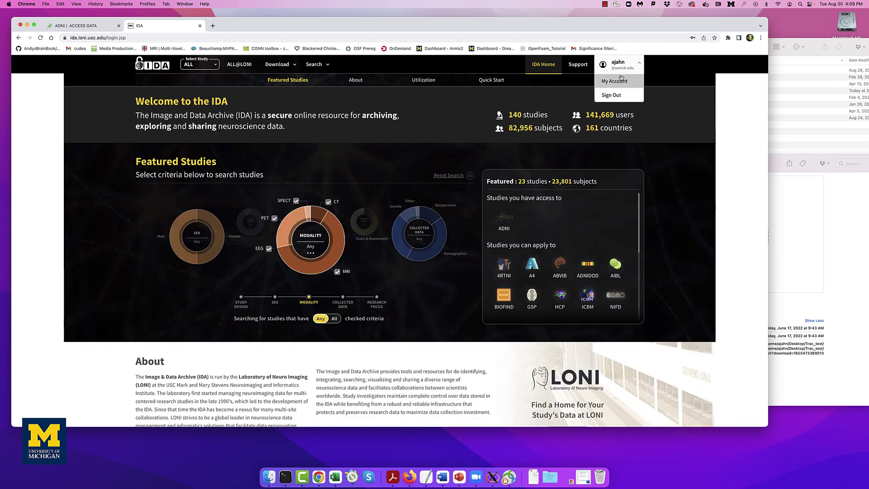
{"action": "left_click", "coordinate": [617, 82]}
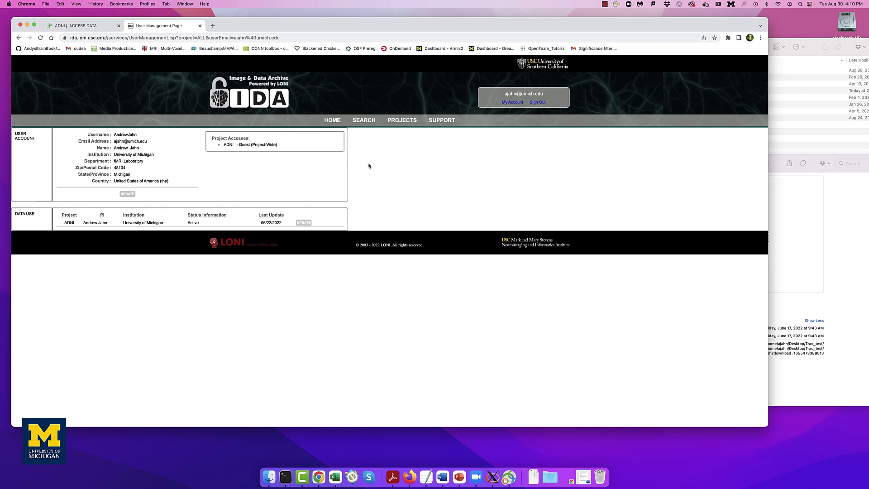
{"action": "left_click", "coordinate": [401, 121]}
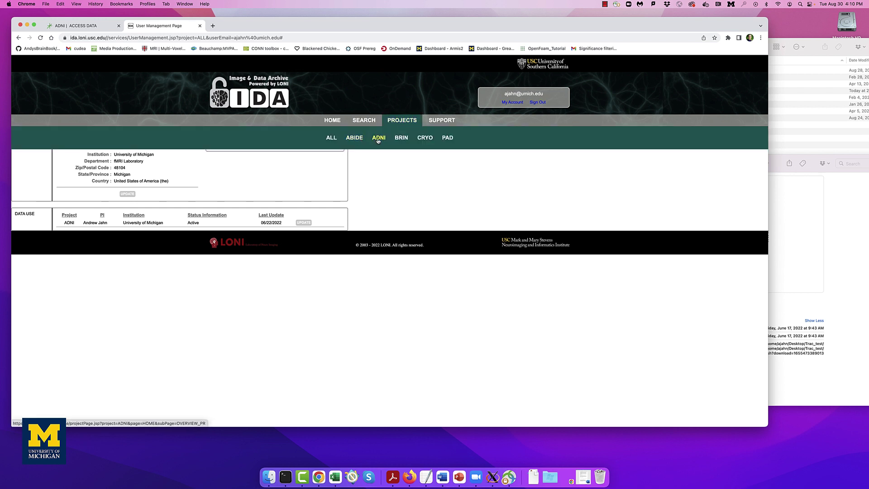
{"action": "left_click", "coordinate": [378, 138]}
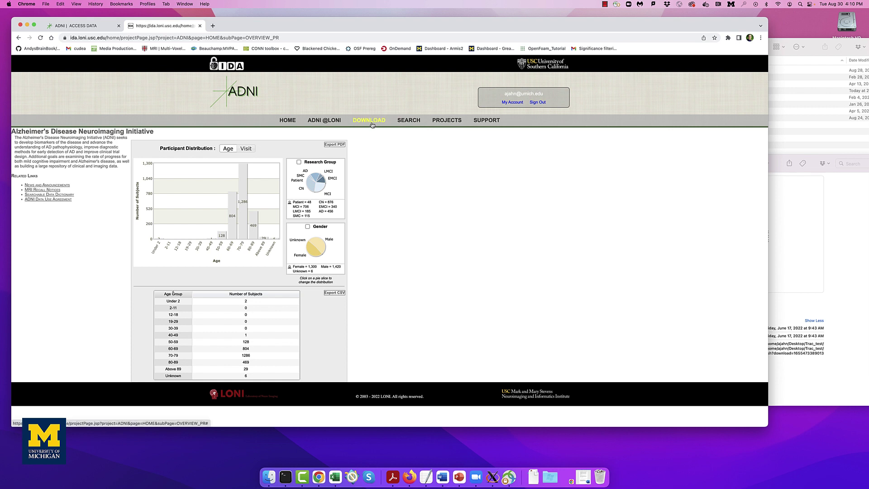
- Go to Download > Image Collections to reach the IDA Search page
{"action": "left_click", "coordinate": [372, 125]}
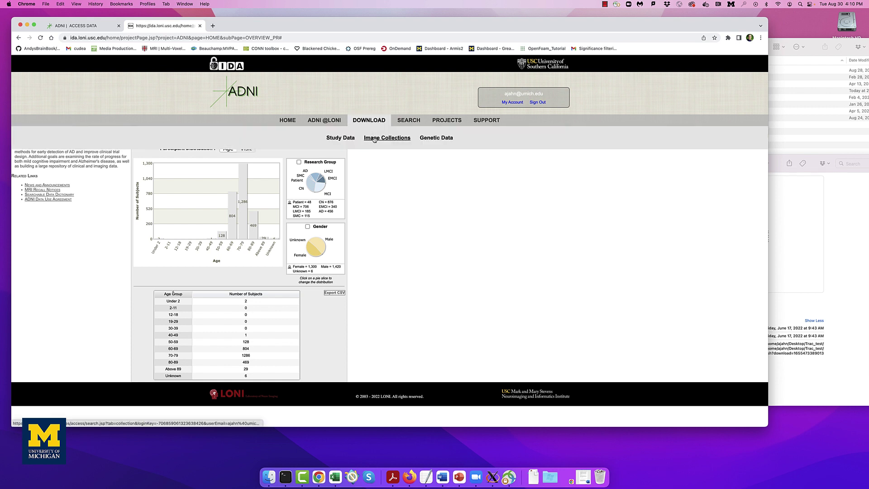
{"action": "left_click", "coordinate": [374, 138]}
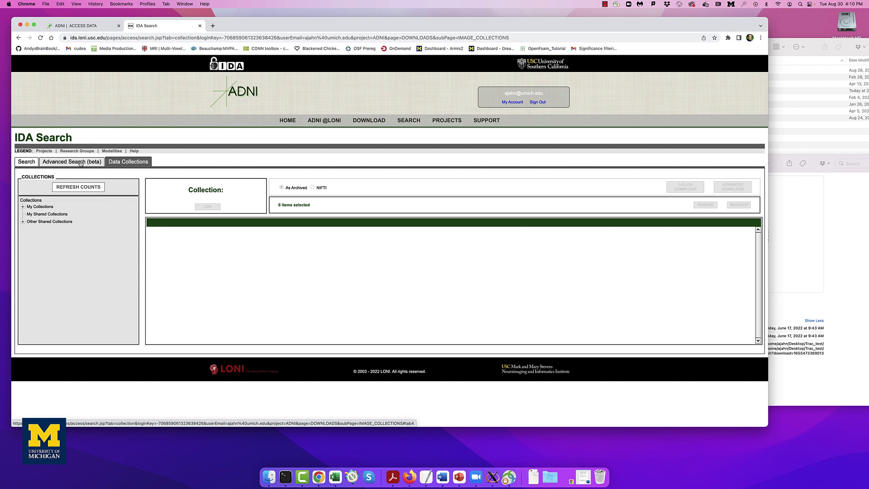
- Run an Advanced Search for original ADNI GO MRI images, returning 4894 results
{"action": "left_click", "coordinate": [81, 163]}
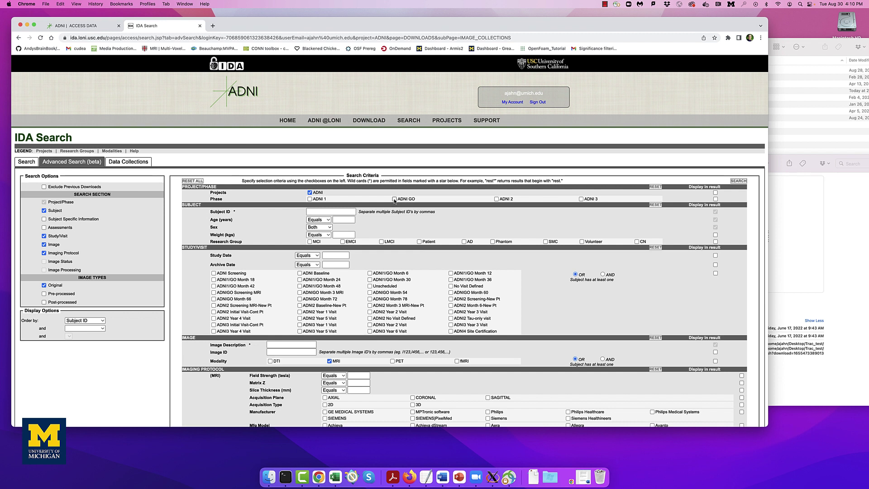
{"action": "scroll", "coordinate": [344, 267], "scroll_direction": "down", "scroll_amount": 5}
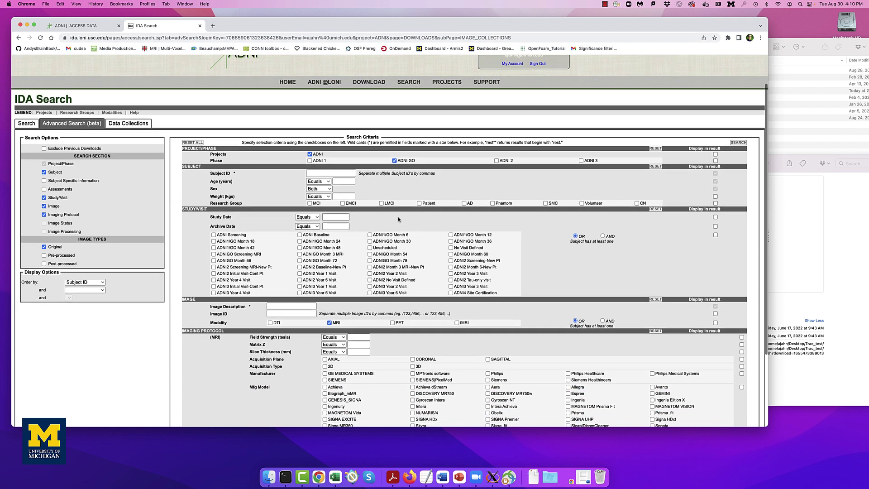
{"action": "scroll", "coordinate": [340, 273], "scroll_direction": "down", "scroll_amount": 1}
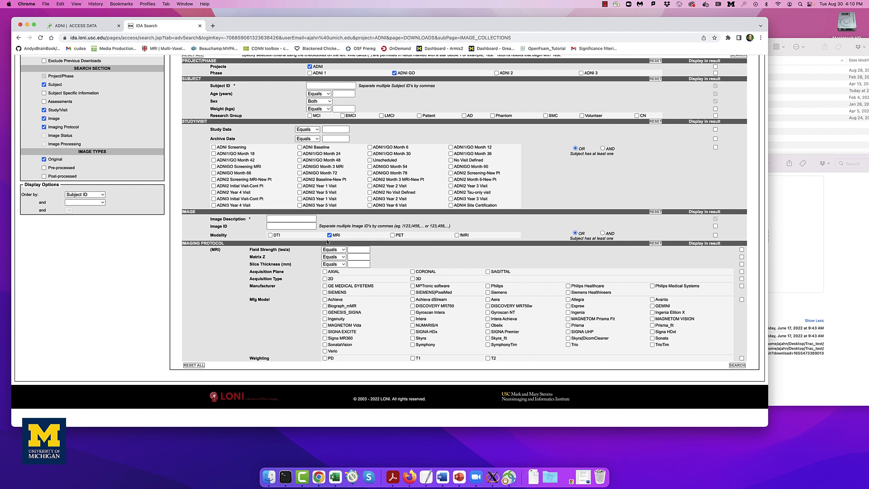
{"action": "left_click", "coordinate": [736, 366]}
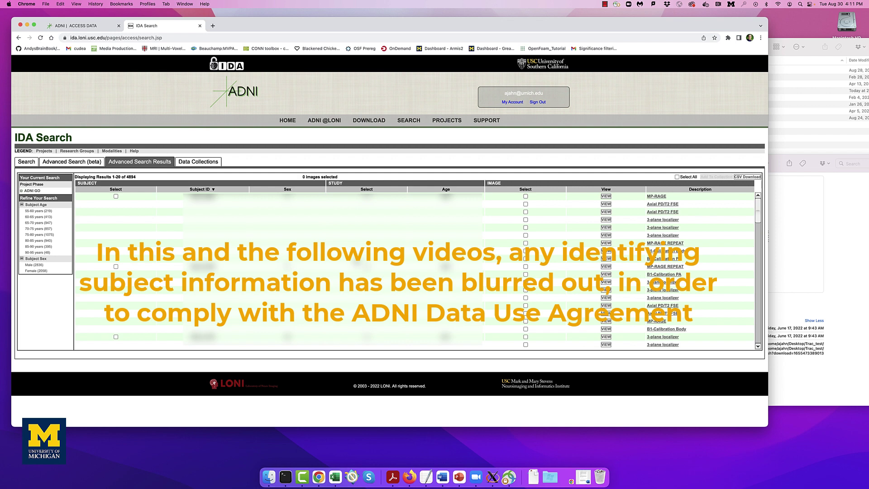
{"action": "left_click", "coordinate": [605, 196]}
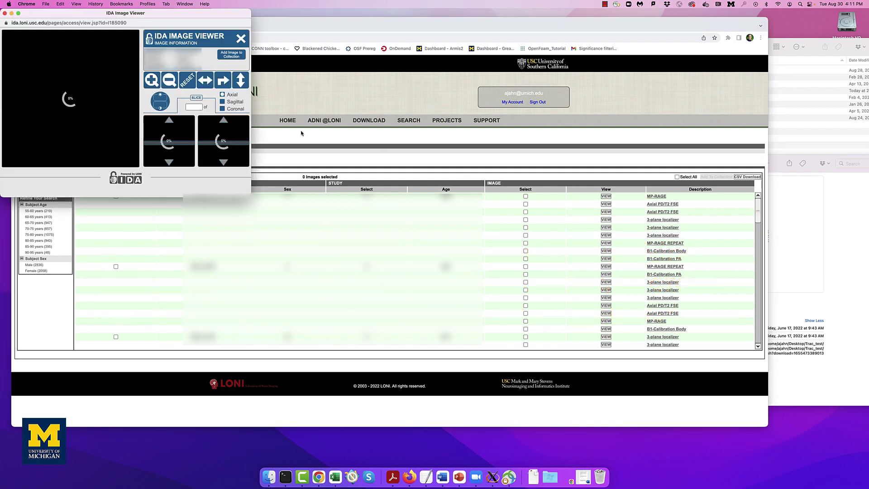
{"action": "left_click", "coordinate": [170, 120]}
{"action": "left_click", "coordinate": [169, 121]}
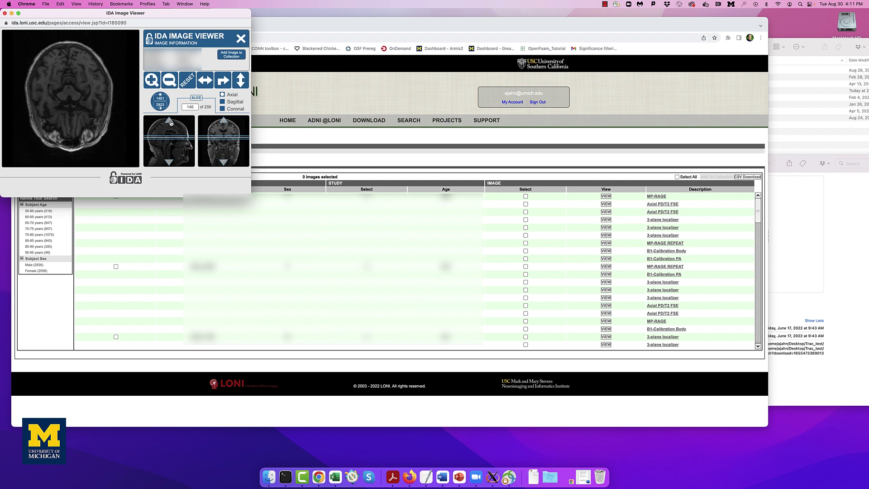
{"action": "left_click", "coordinate": [169, 121]}
{"action": "left_click", "coordinate": [169, 121]}
{"action": "left_click", "coordinate": [169, 121]}
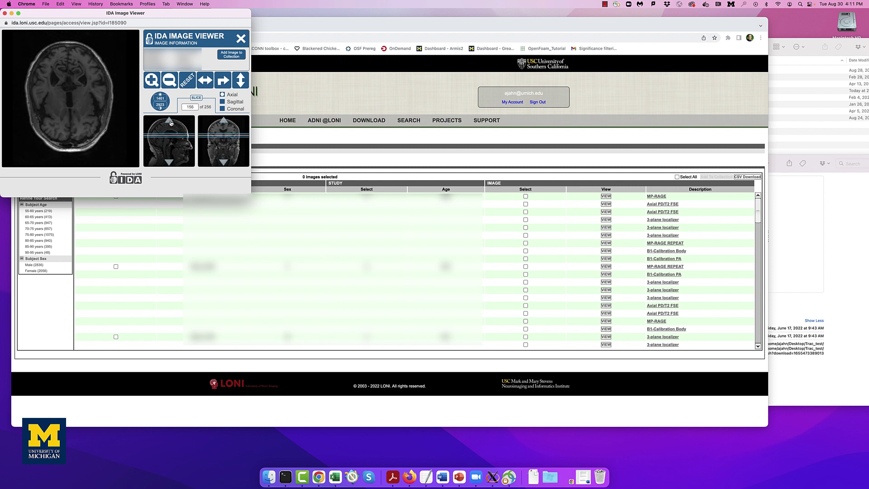
{"action": "left_click", "coordinate": [170, 121]}
{"action": "left_click", "coordinate": [169, 121]}
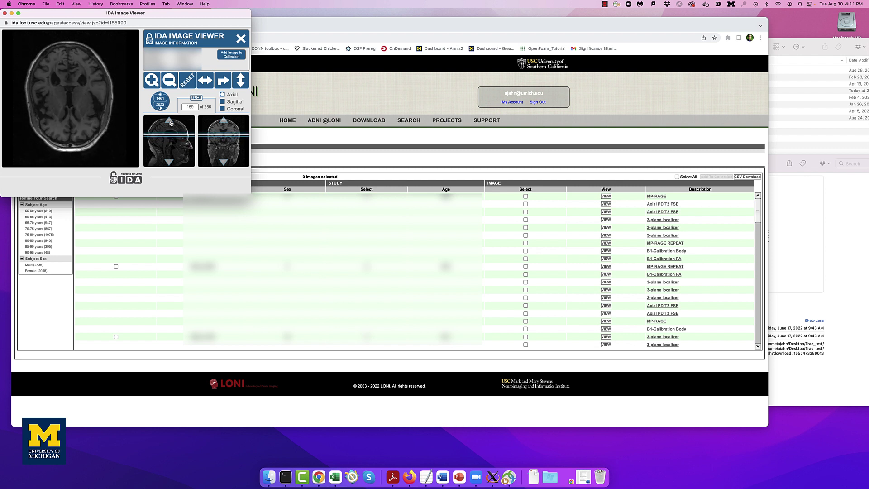
{"action": "left_click", "coordinate": [5, 14]}
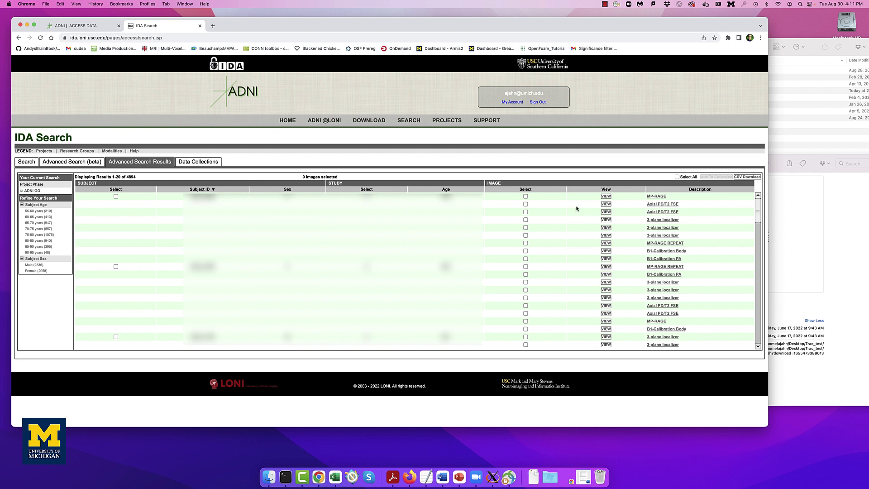
- Select two MP-RAGE images and add them to a new collection named MyCollection
{"action": "left_click", "coordinate": [526, 196]}
{"action": "left_click", "coordinate": [525, 321]}
{"action": "left_click", "coordinate": [716, 177]}
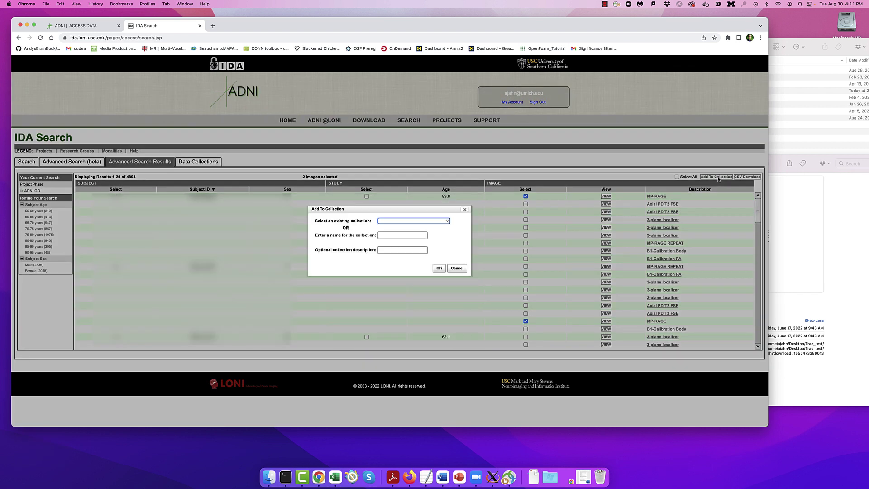
{"action": "left_click", "coordinate": [388, 235]}
{"action": "type", "text": "MyC"}
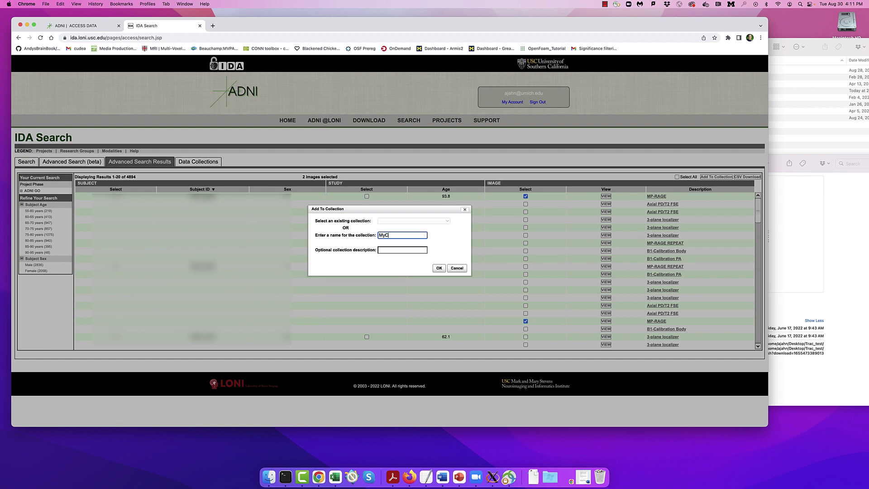
{"action": "type", "text": "ollection"}
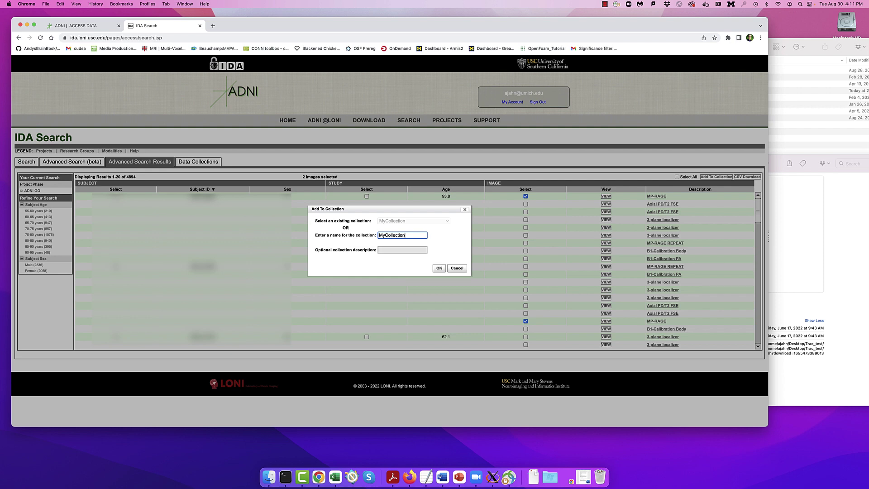
{"action": "left_click", "coordinate": [438, 268]}
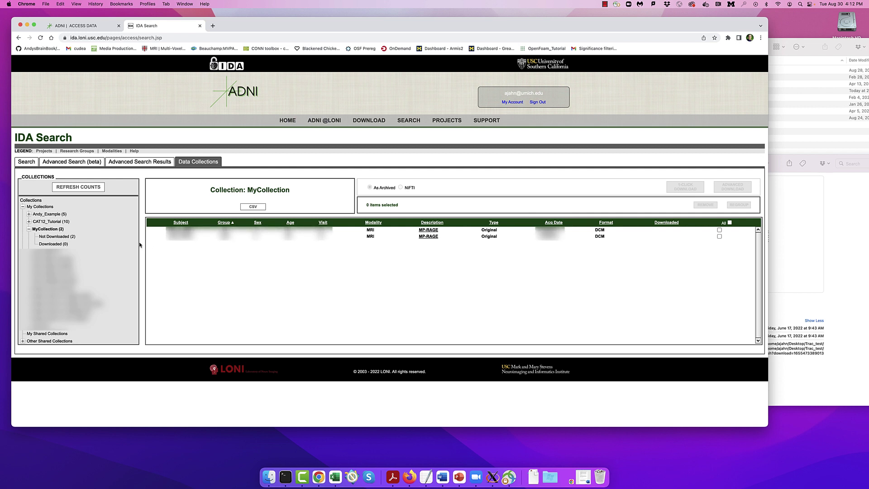
- Collapse My Collections and open Other Shared Collections > ADNI > ADNI1:Baseline 3T > Downloaded (199)
{"action": "left_click", "coordinate": [22, 206]}
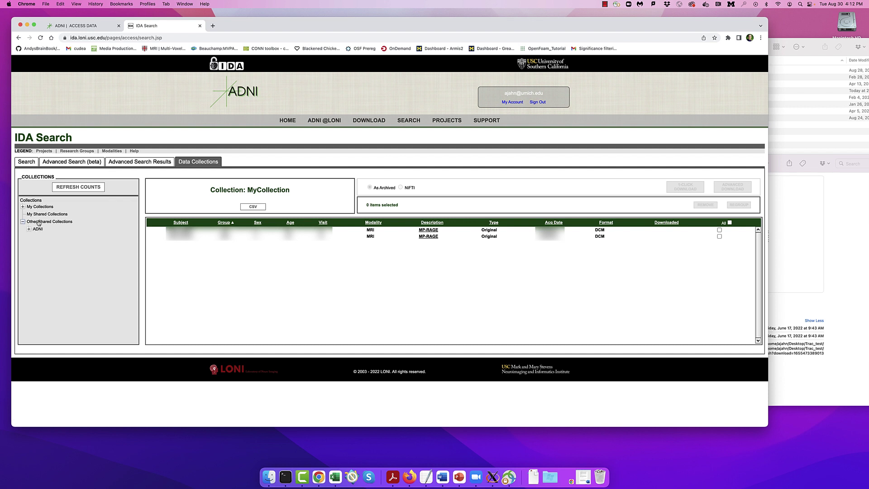
{"action": "left_click", "coordinate": [23, 221]}
{"action": "left_click", "coordinate": [29, 231]}
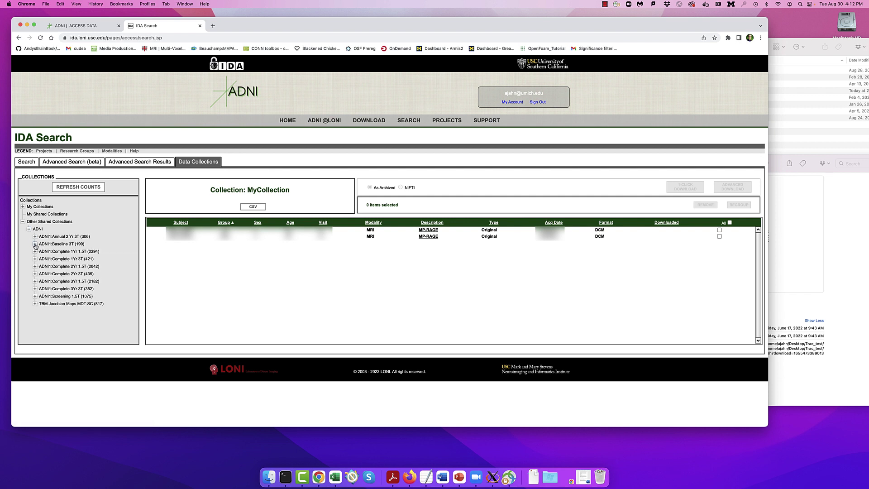
{"action": "left_click", "coordinate": [35, 244]}
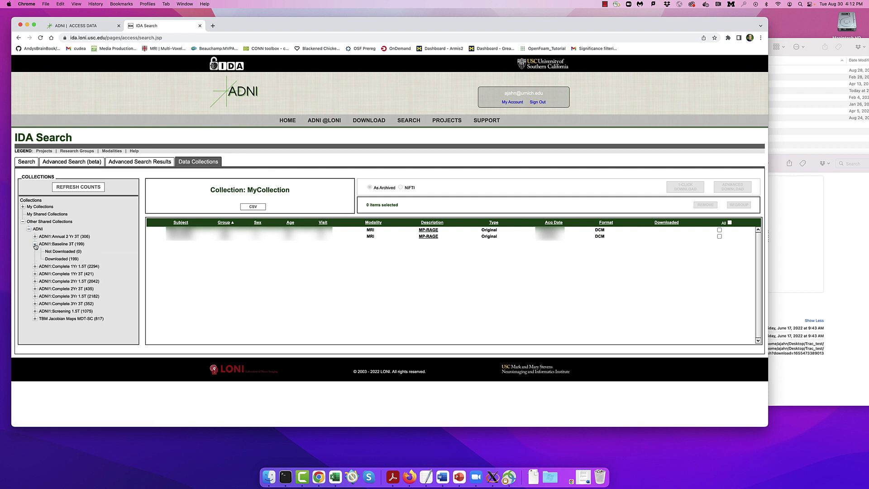
{"action": "left_click", "coordinate": [56, 259]}
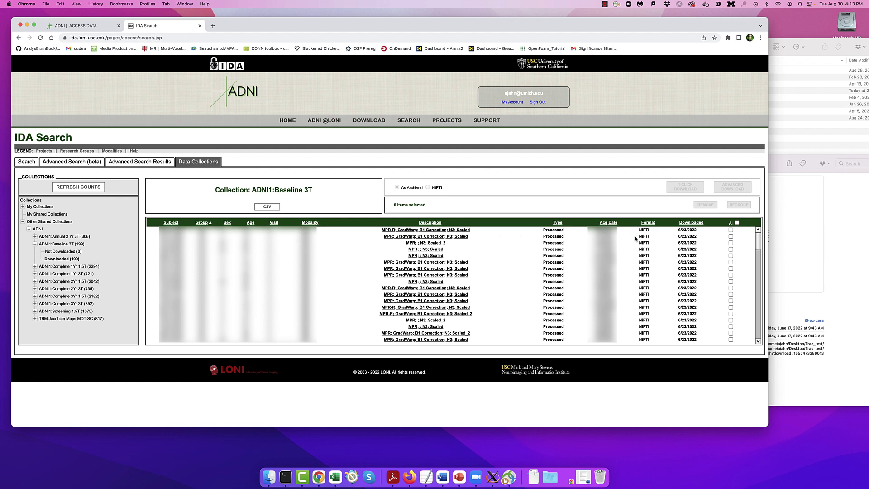
- Tick twelve Baseline 3T scans and prepare them as a 244.48 MB 1-Click Download zip
{"action": "left_click", "coordinate": [730, 230]}
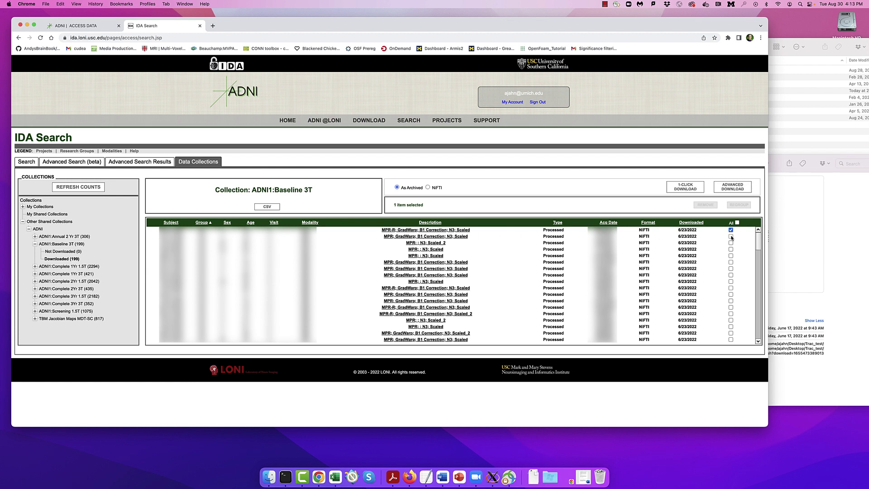
{"action": "left_click", "coordinate": [731, 236]}
{"action": "left_click", "coordinate": [731, 249]}
{"action": "left_click", "coordinate": [730, 256]}
{"action": "left_click", "coordinate": [731, 263]}
{"action": "scroll", "coordinate": [759, 316], "scroll_direction": "down", "scroll_amount": 5}
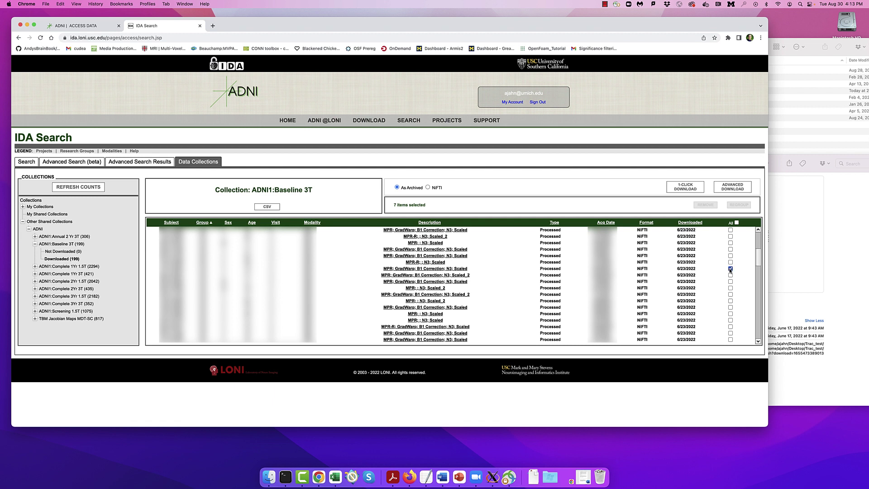
{"action": "left_click", "coordinate": [730, 275]}
{"action": "left_click", "coordinate": [730, 281]}
{"action": "left_click", "coordinate": [730, 288]}
{"action": "left_click", "coordinate": [730, 295]}
{"action": "left_click", "coordinate": [730, 301]}
{"action": "left_click", "coordinate": [683, 186]}
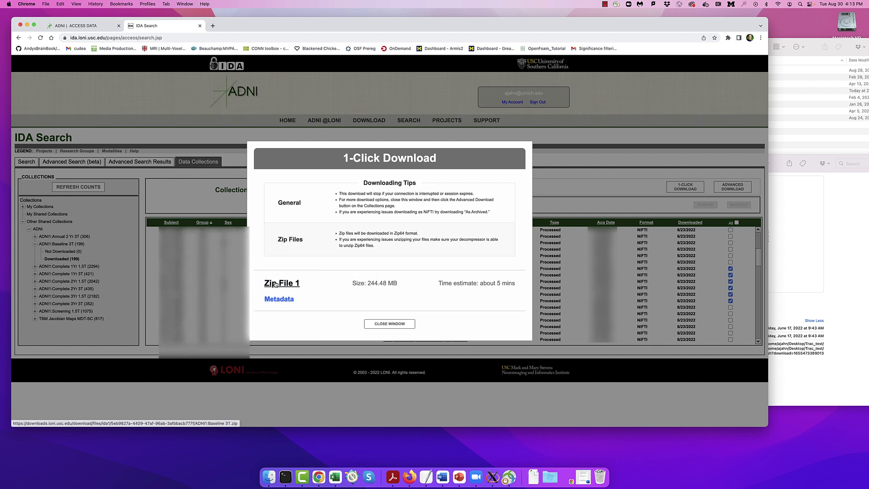
- Download Zip File 1 (ADNI1_Baseline 3T.zip) and extract it into an ADNI-1 folder in Downloads
{"action": "left_click", "coordinate": [275, 285]}
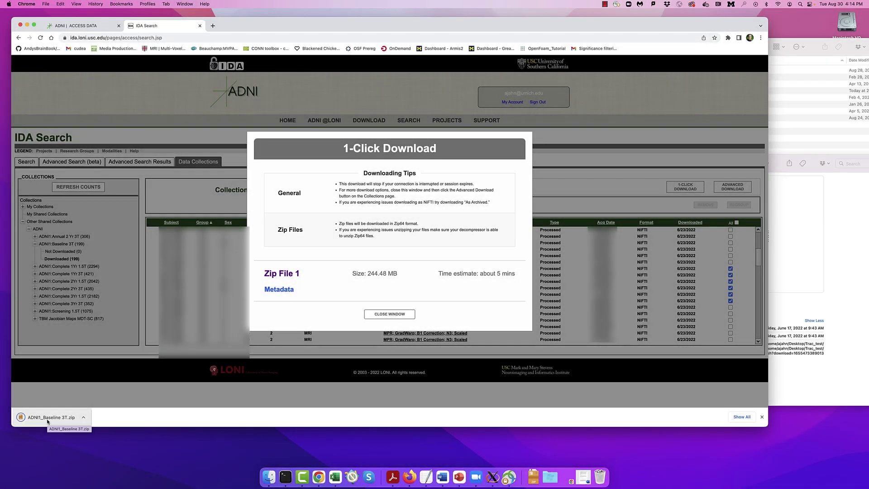
{"action": "left_click", "coordinate": [47, 418]}
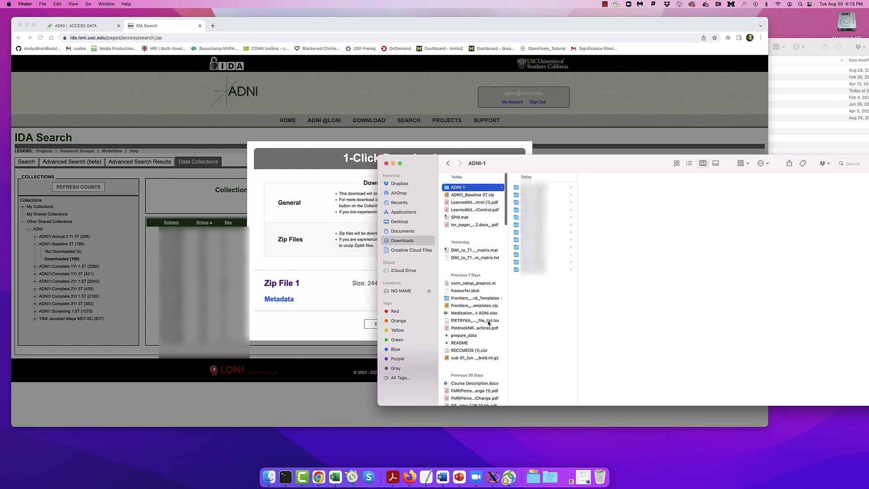
- In Terminal, go to the Desktop and create a CAT12_Tutorial folder there
{"action": "left_click", "coordinate": [286, 475]}
{"action": "type", "text": "cd De"}
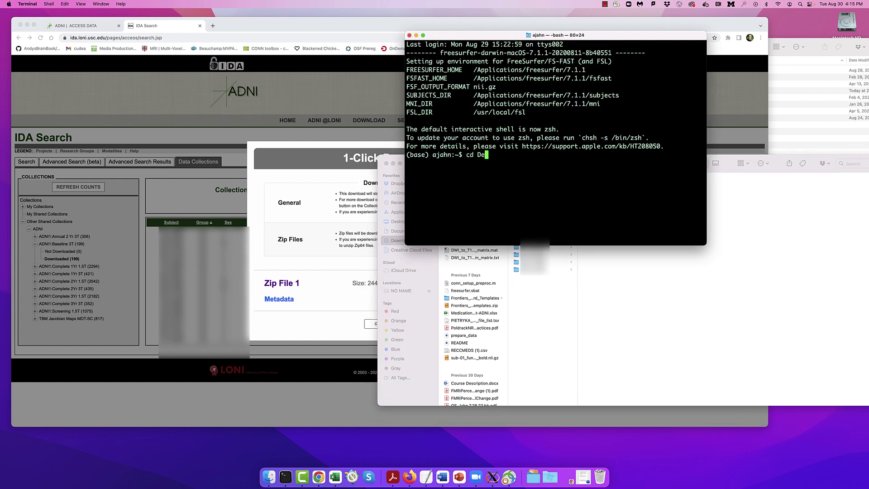
{"action": "key", "text": "Tab"}
{"action": "key", "text": "Return"}
{"action": "type", "text": "mk"}
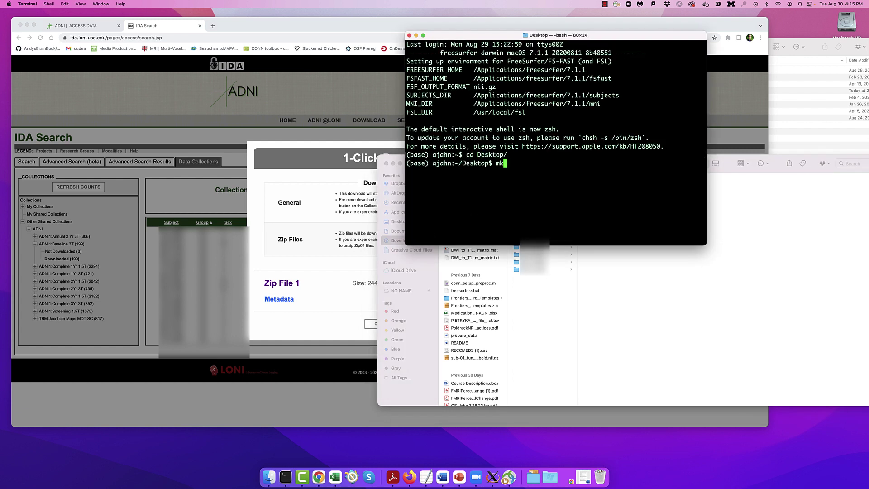
{"action": "type", "text": "dir CAT12_Tutorial"}
{"action": "key", "text": "Return"}
- Inside CAT12_Tutorial, create the AD and CN group folders with mkdir AD CN
{"action": "type", "text": "cd CAT"}
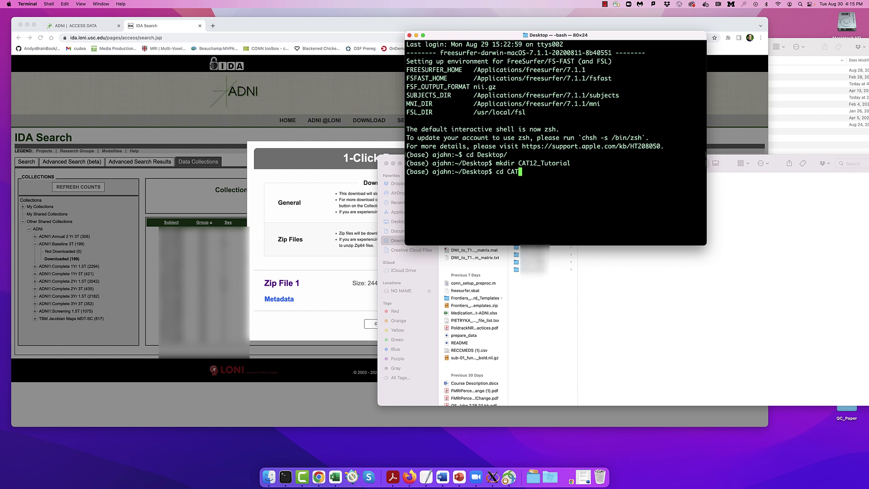
{"action": "key", "text": "Tab"}
{"action": "key", "text": "Return"}
{"action": "type", "text": "mkdir AD"}
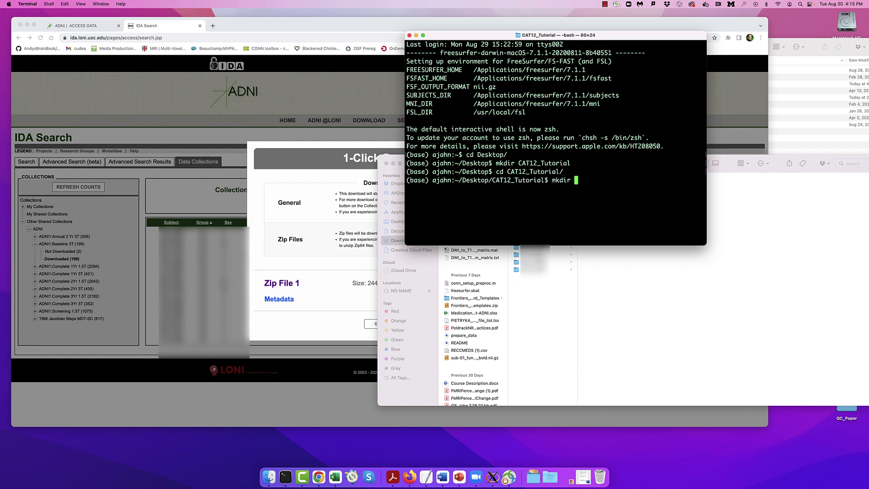
{"action": "type", "text": " CN"}
{"action": "key", "text": "Return"}
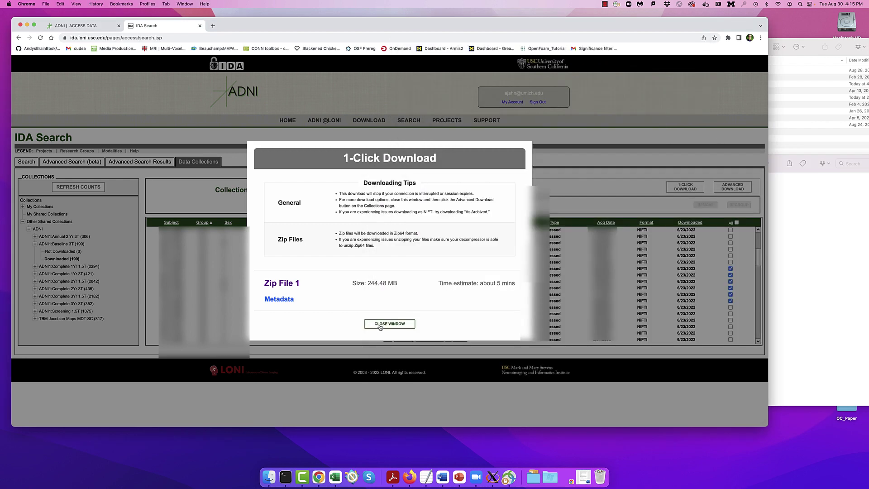
- Close the IDA 1-Click Download window and acknowledge its warning
{"action": "left_click", "coordinate": [362, 321]}
{"action": "left_click", "coordinate": [383, 325]}
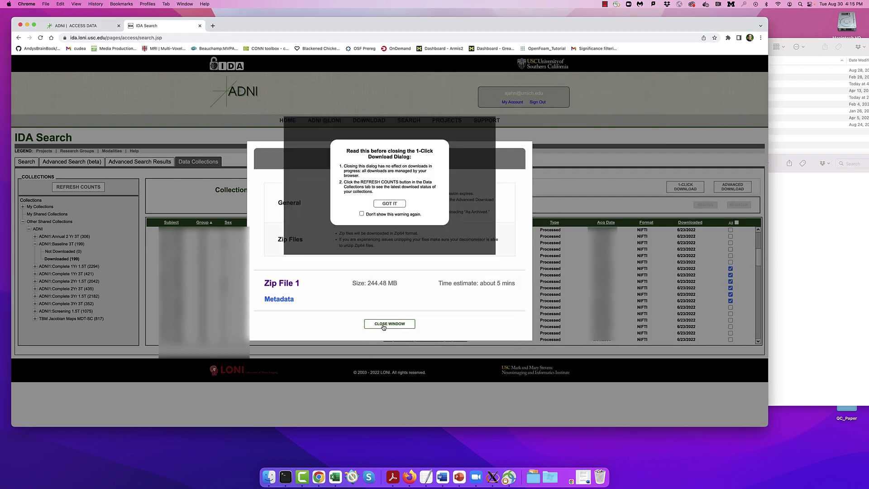
{"action": "left_click", "coordinate": [391, 204]}
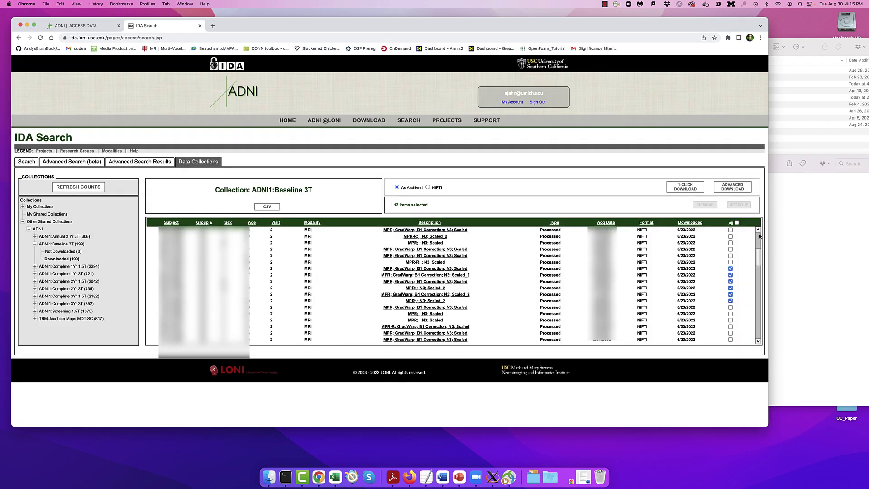
- In Finder, open the Desktop's CAT12_Tutorial folder to view its AD and CN subfolders
{"action": "left_click", "coordinate": [805, 225]}
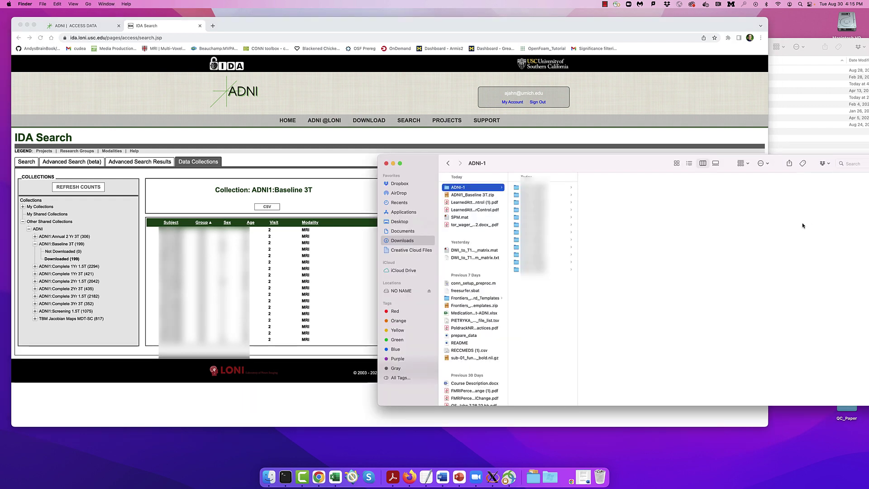
{"action": "left_click", "coordinate": [817, 55]}
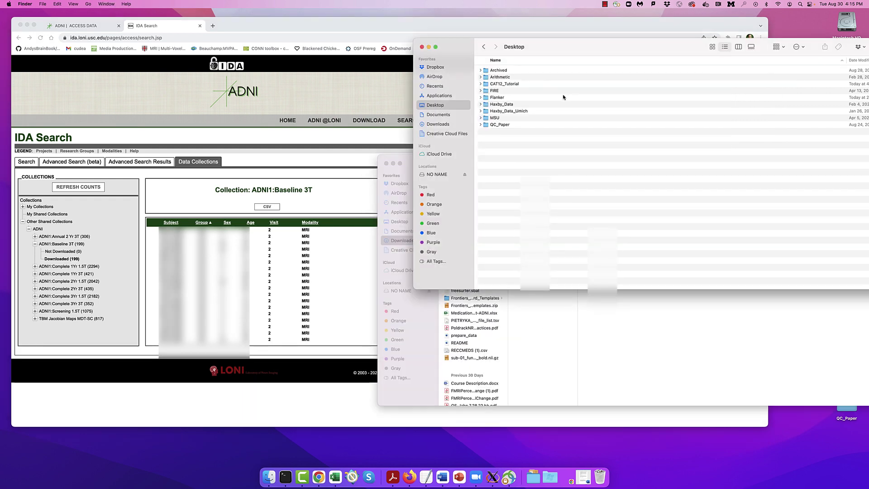
{"action": "left_click_drag", "start_coordinate": [559, 49], "coordinate": [557, 34]}
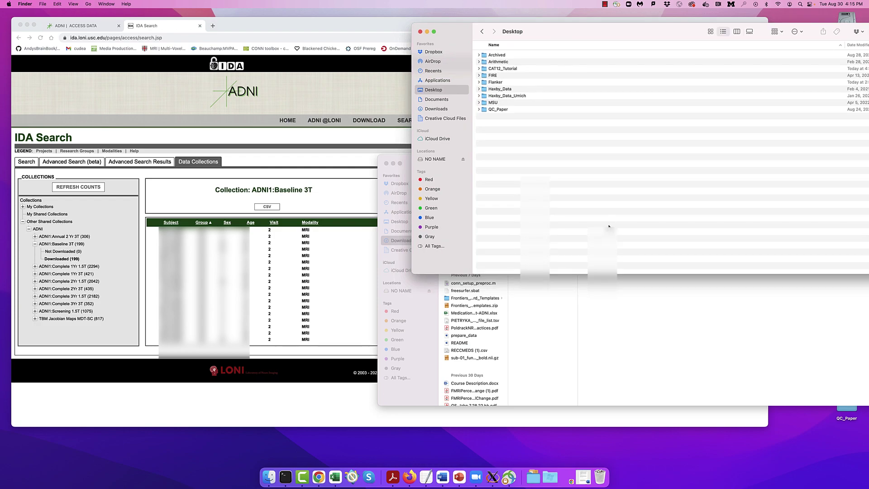
{"action": "double_click", "coordinate": [502, 68]}
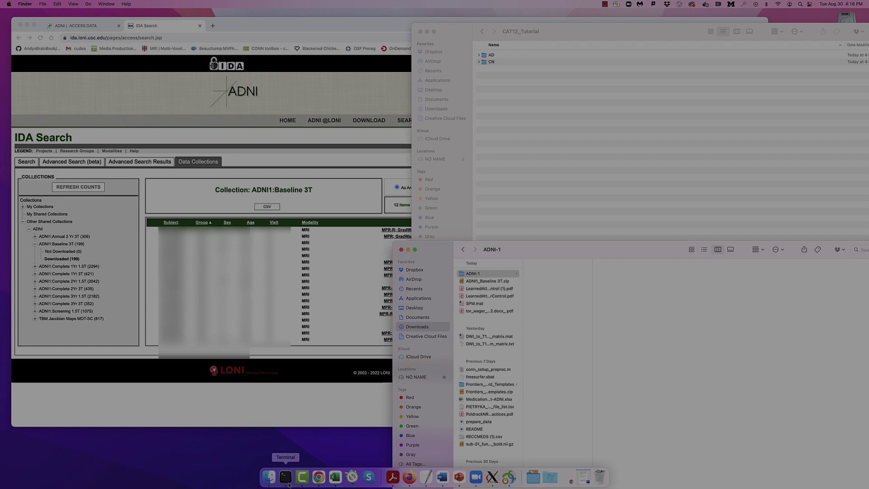
- Start a nested loop over the AD and CN groups and each subject folder inside them
{"action": "left_click", "coordinate": [285, 477]}
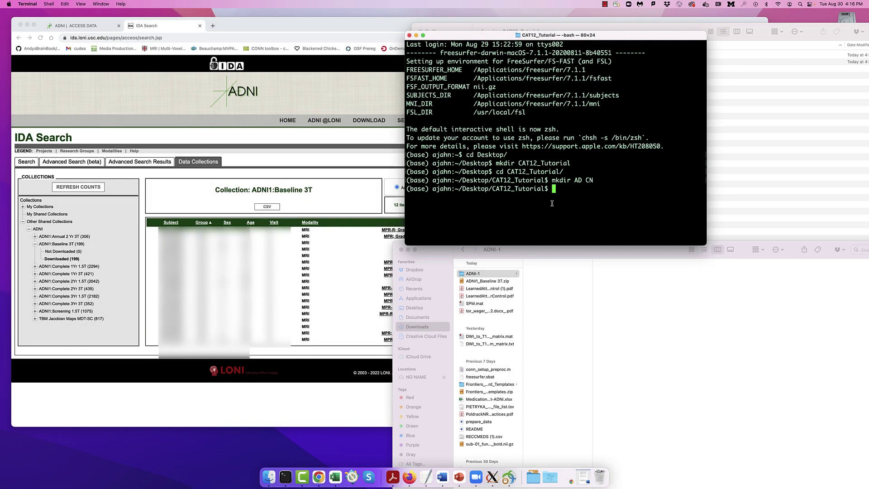
{"action": "type", "text": "for group in "}
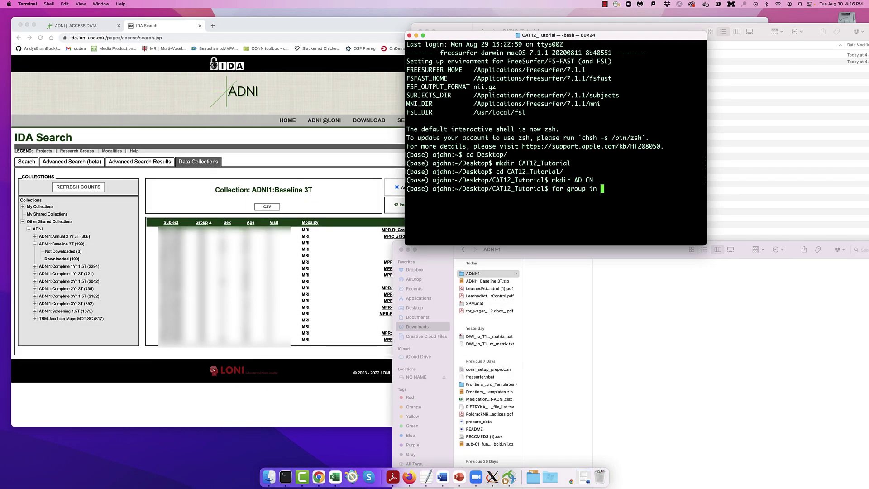
{"action": "type", "text": "AD CN; do"}
{"action": "key", "text": "Return"}
{"action": "type", "text": "cd $group;"}
{"action": "key", "text": "Return"}
{"action": "type", "text": "for subj in `ls`; do"}
{"action": "key", "text": "Return"}
- Move each nested .nii to $subj/$subj.nii, delete the MPR* folders, return to the parent folder, and run the loop
{"action": "type", "text": "mv $"}
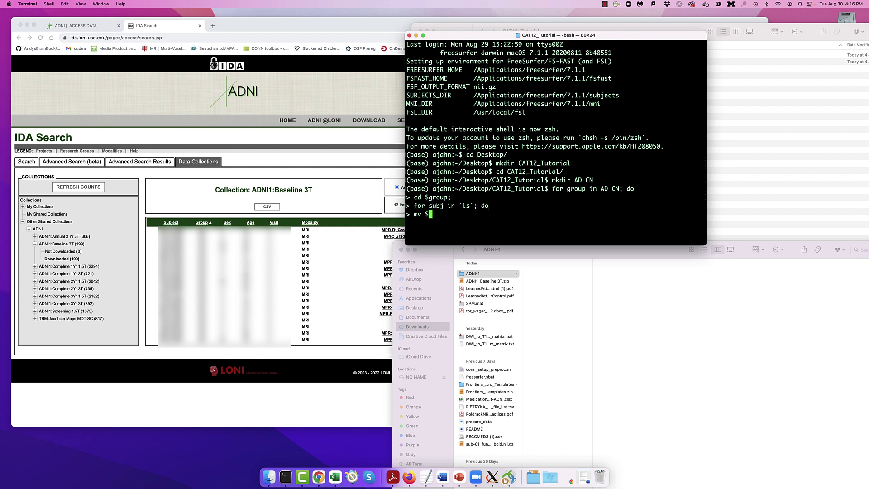
{"action": "type", "text": "subj/*/*/*/*.nii $subj/$subj.nii;"}
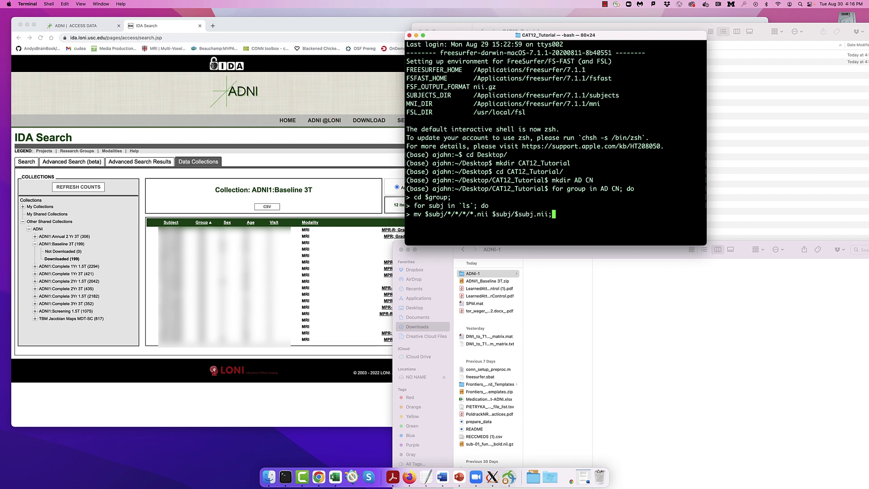
{"action": "key", "text": "Return"}
{"action": "type", "text": "rm -r $subj"}
{"action": "type", "text": "/MPR*; > done"}
{"action": "key", "text": "Return"}
{"action": "type", "text": "cd ..;"}
{"action": "key", "text": "Return"}
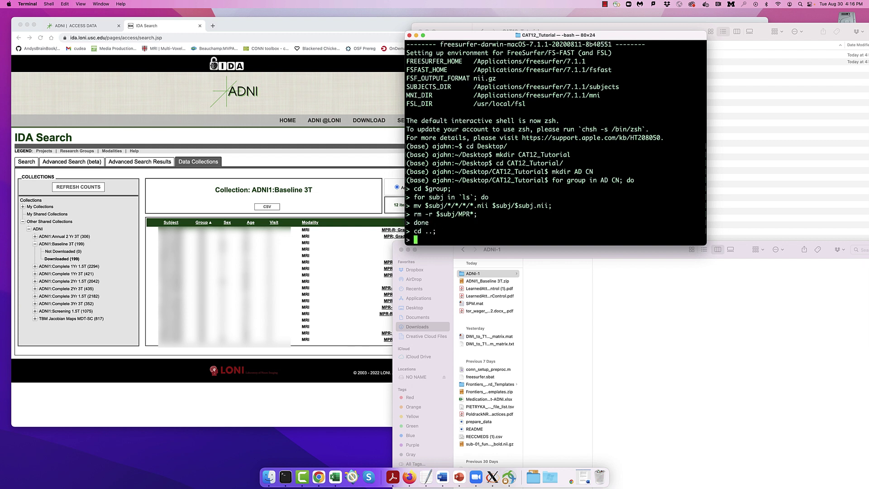
{"action": "key", "text": "Return"}
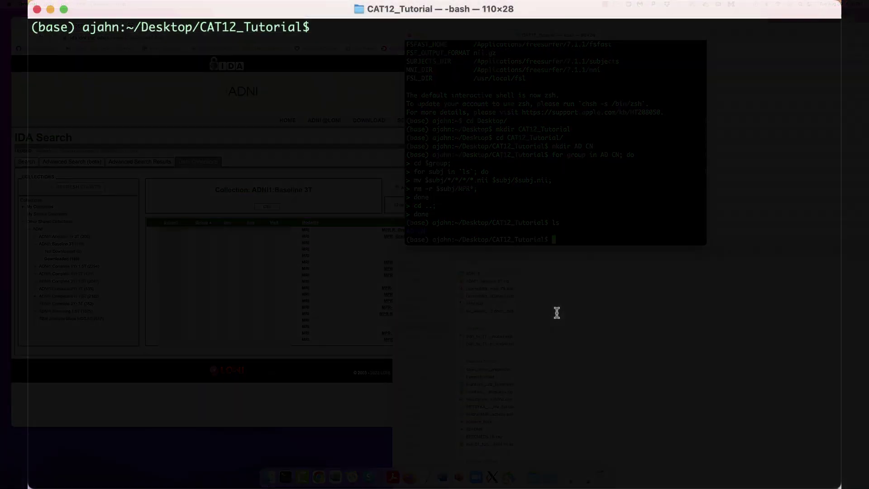
- List CAT12_Tutorial, AD and CN to confirm six subject folders per group
{"action": "type", "text": "ls"}
{"action": "key", "text": "Return"}
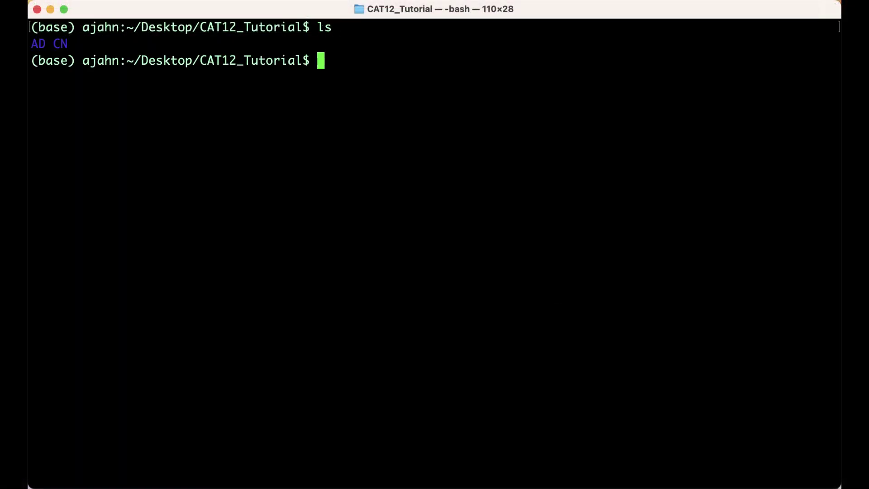
{"action": "type", "text": "ls AD"}
{"action": "key", "text": "Return"}
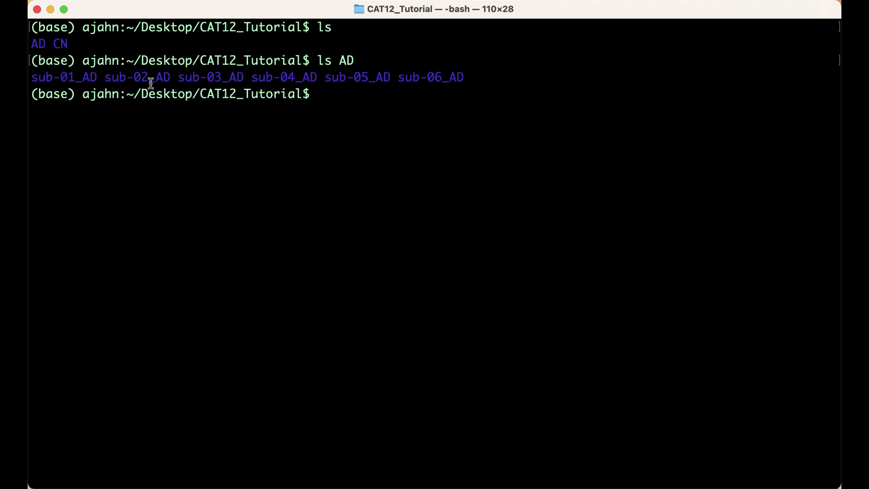
{"action": "type", "text": "ls CN"}
{"action": "key", "text": "Return"}
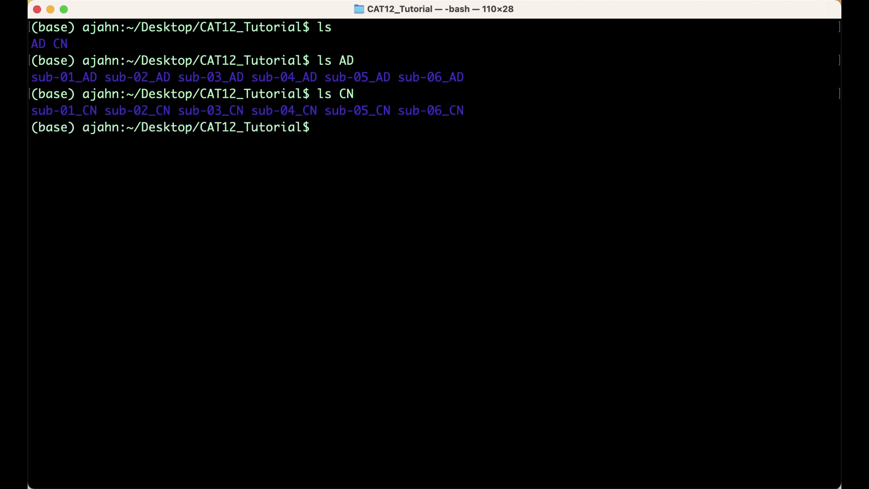
- Check that CN/sub-01_CN contains only the file sub-01_CN.nii
{"action": "type", "text": "cd CN/sub-01"}
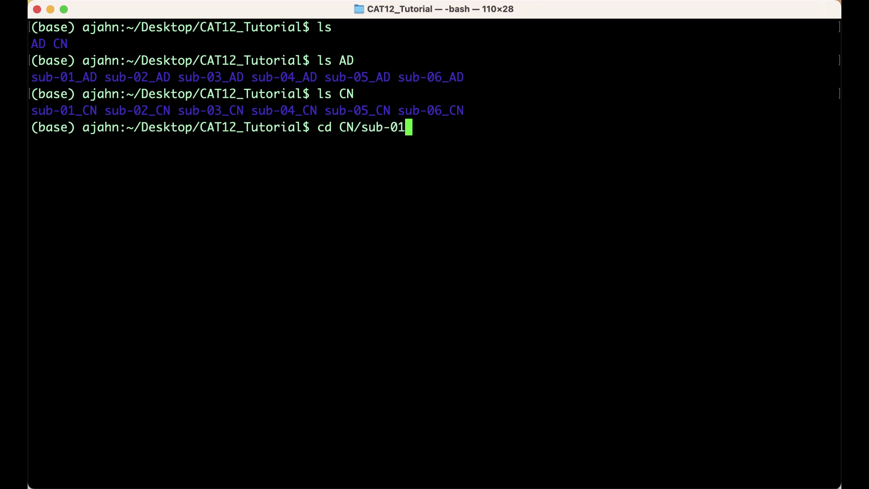
{"action": "type", "text": "_CN"}
{"action": "key", "text": "Return"}
{"action": "type", "text": "ls"}
{"action": "key", "text": "Return"}
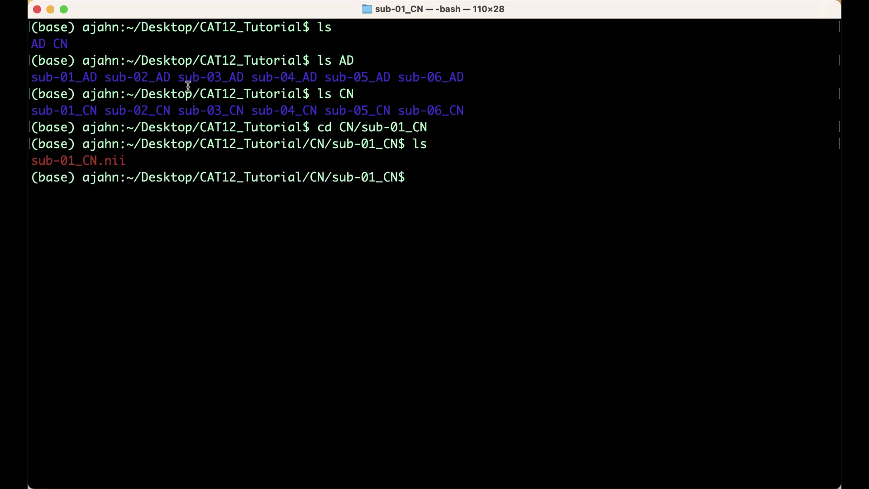
{"action": "left_click_drag", "start_coordinate": [128, 161], "coordinate": [32, 160]}
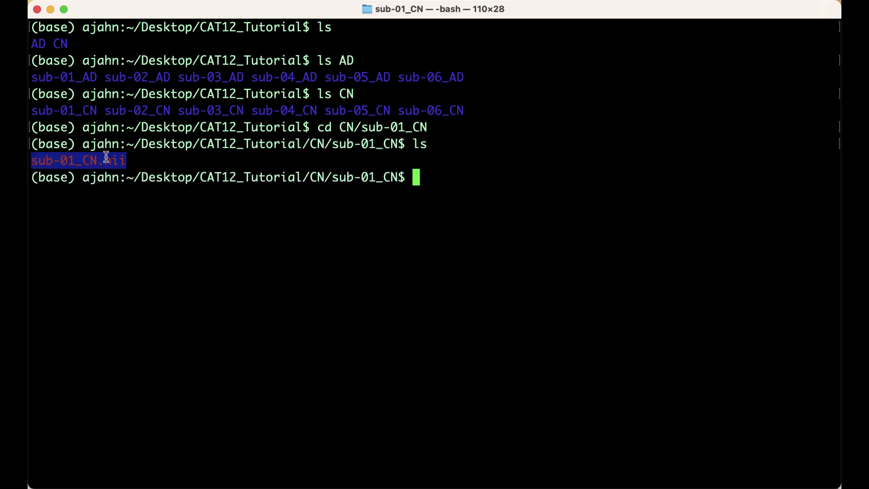
{"action": "left_click", "coordinate": [256, 210]}
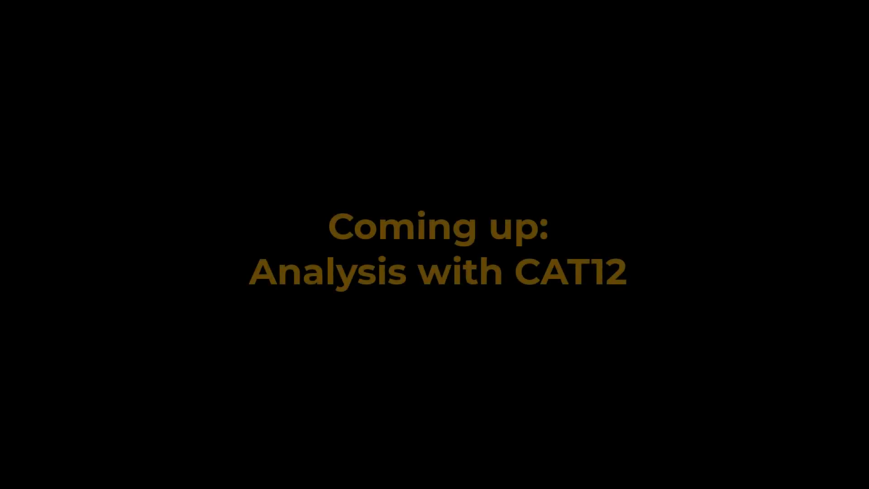